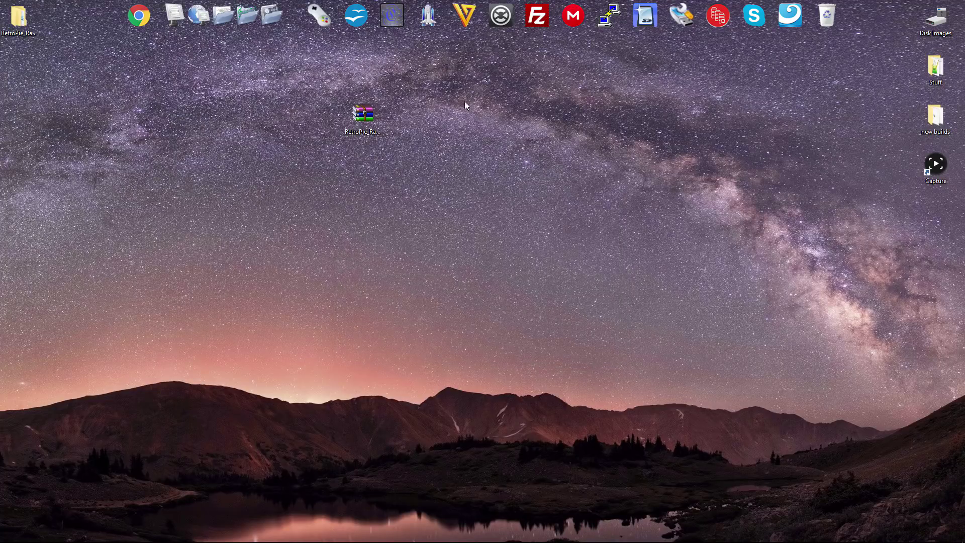
- Move the RetroPie_Raspbian_KODI_110916 folder to the middle of the desktop and open its NOOBS Files subfolder
{"action": "left_click_drag", "start_coordinate": [19, 18], "coordinate": [432, 169]}
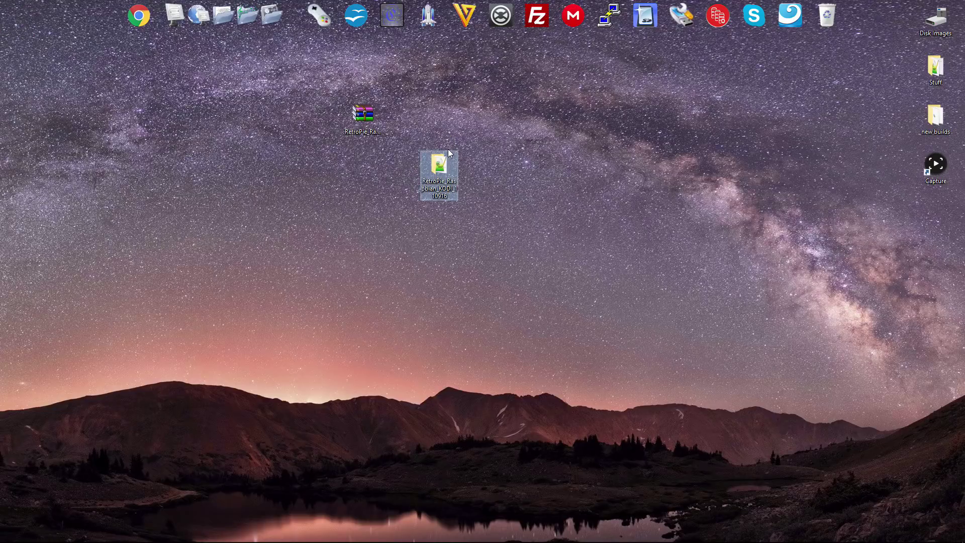
{"action": "double_click", "coordinate": [431, 169]}
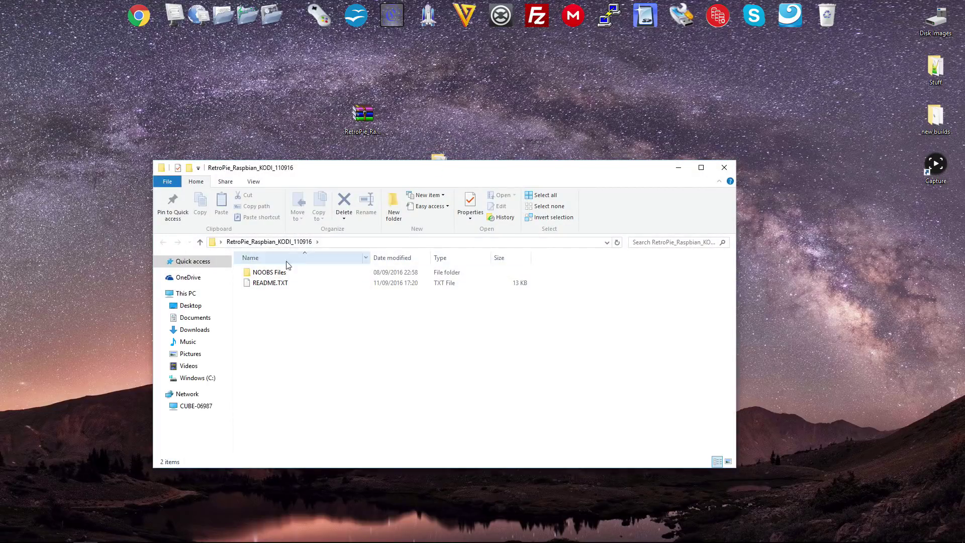
{"action": "double_click", "coordinate": [263, 273]}
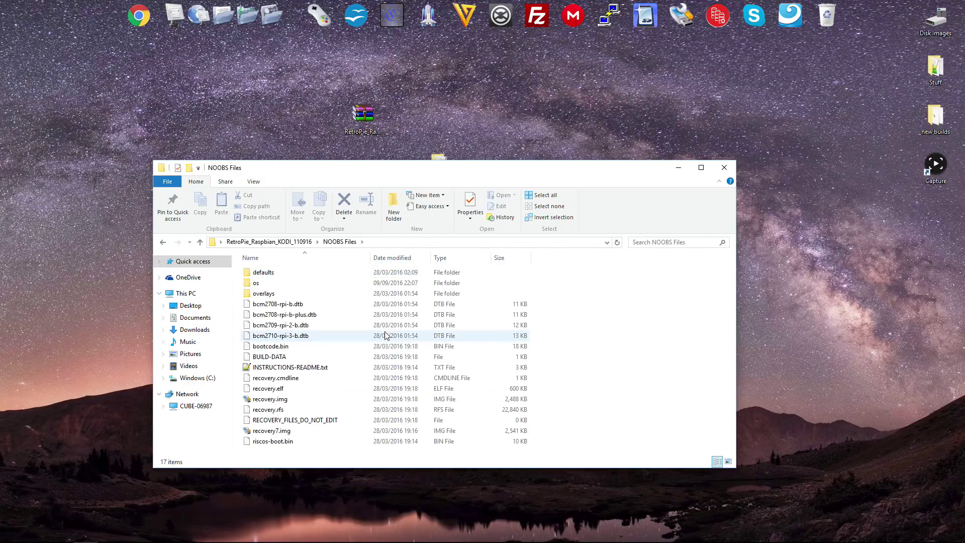
- Select everything in NOOBS Files except the os folder, and switch the selection to the os folder alone
{"action": "left_click", "coordinate": [263, 276]}
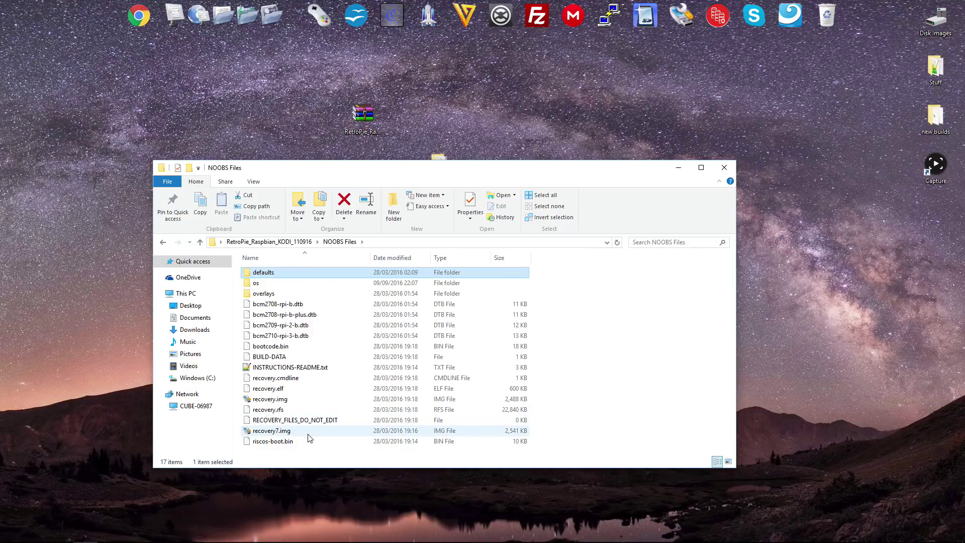
{"action": "left_click", "coordinate": [276, 442], "text": "shift"}
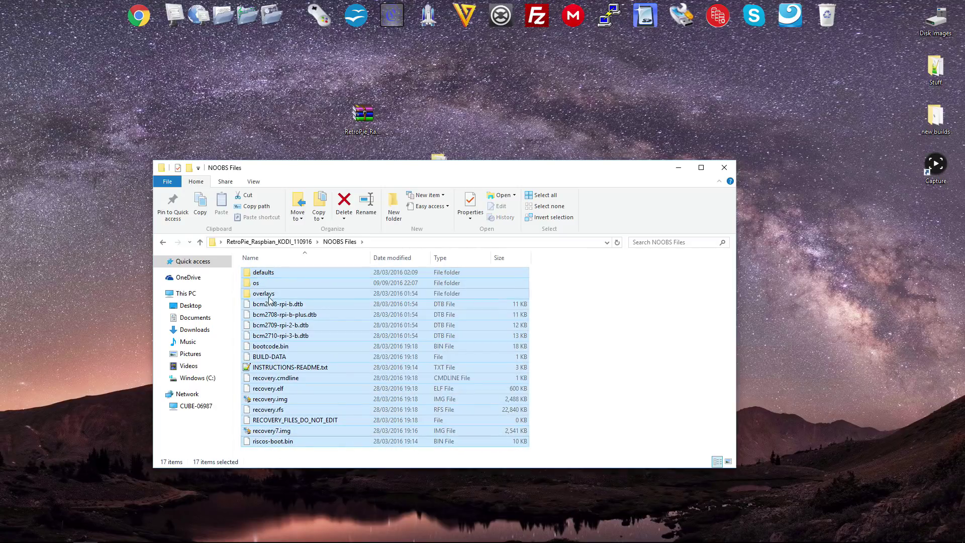
{"action": "left_click", "coordinate": [254, 284], "text": "ctrl"}
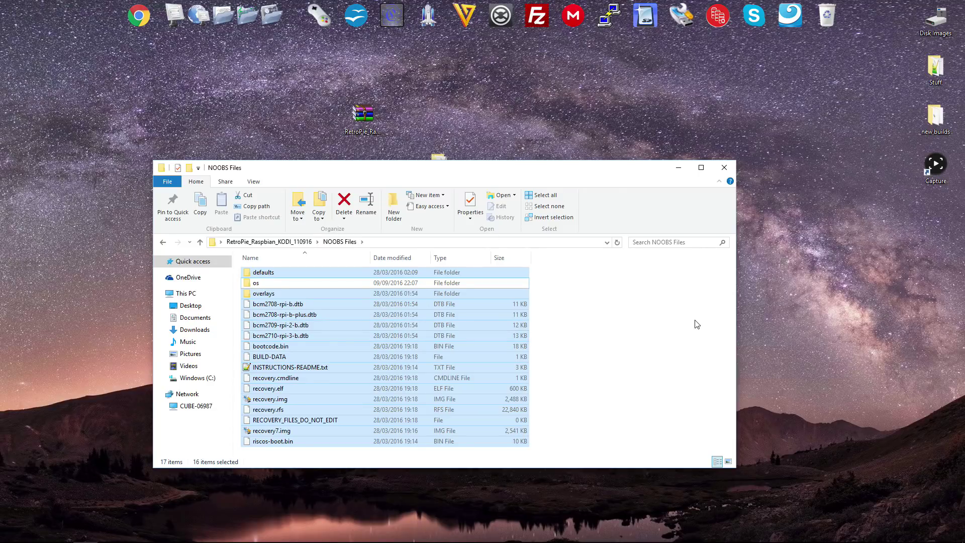
{"action": "left_click", "coordinate": [246, 284]}
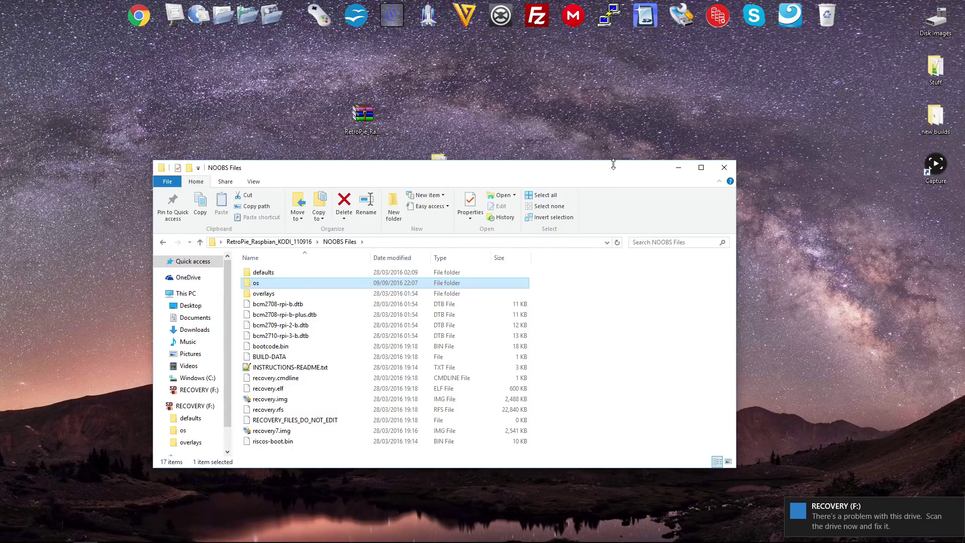
- Launch SDFormatter, allow it to make changes to the PC, and close the RECOVERY (F:) window
{"action": "left_click_drag", "start_coordinate": [604, 173], "coordinate": [583, 187]}
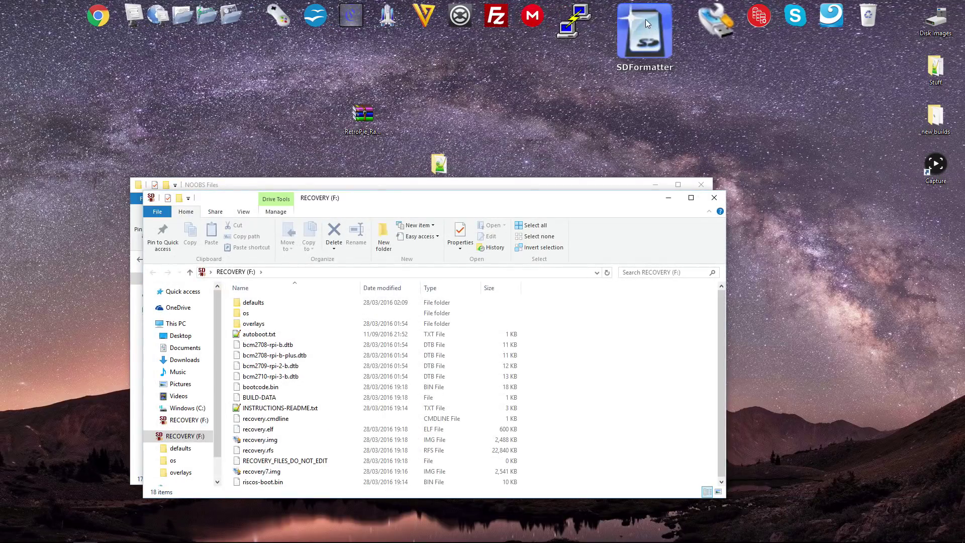
{"action": "left_click", "coordinate": [645, 24]}
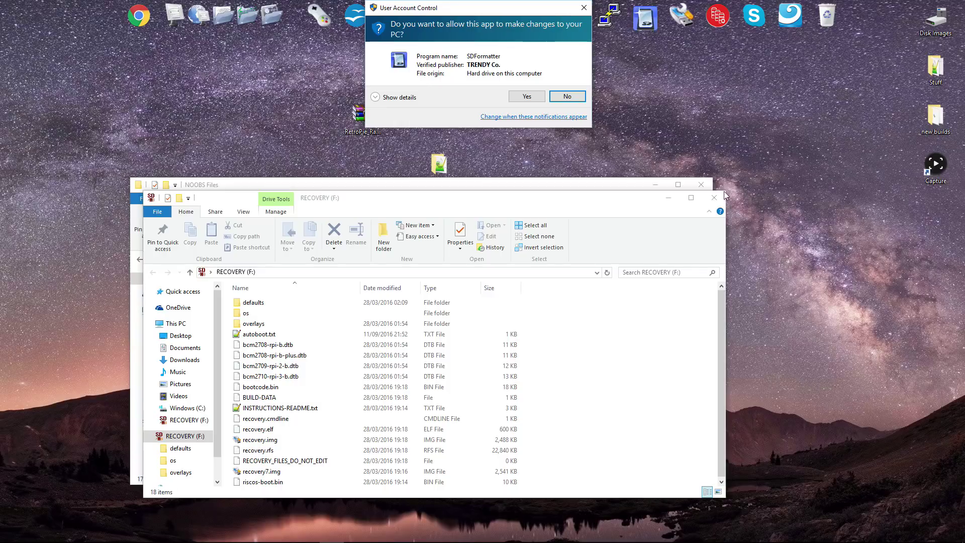
{"action": "left_click", "coordinate": [718, 196]}
{"action": "left_click", "coordinate": [527, 96]}
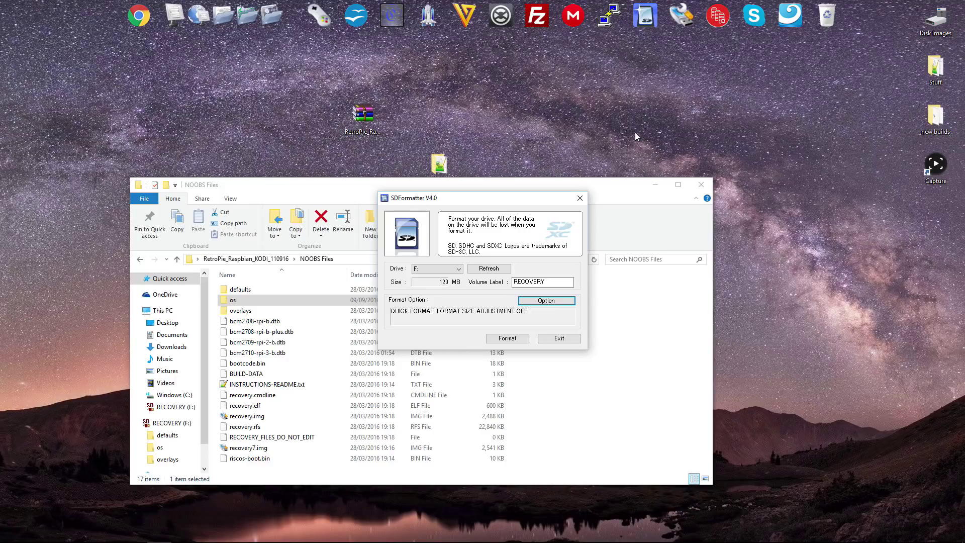
- Set the format size adjustment option to ON for the F: drive, with the format type left at QUICK
{"action": "left_click", "coordinate": [551, 302]}
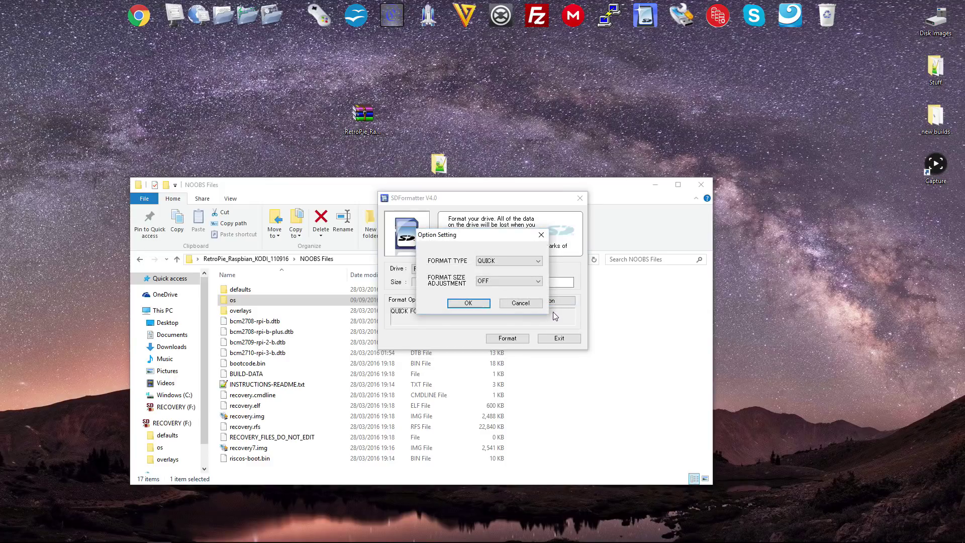
{"action": "left_click", "coordinate": [502, 282]}
{"action": "left_click", "coordinate": [492, 294]}
{"action": "left_click_drag", "start_coordinate": [462, 236], "coordinate": [548, 289]}
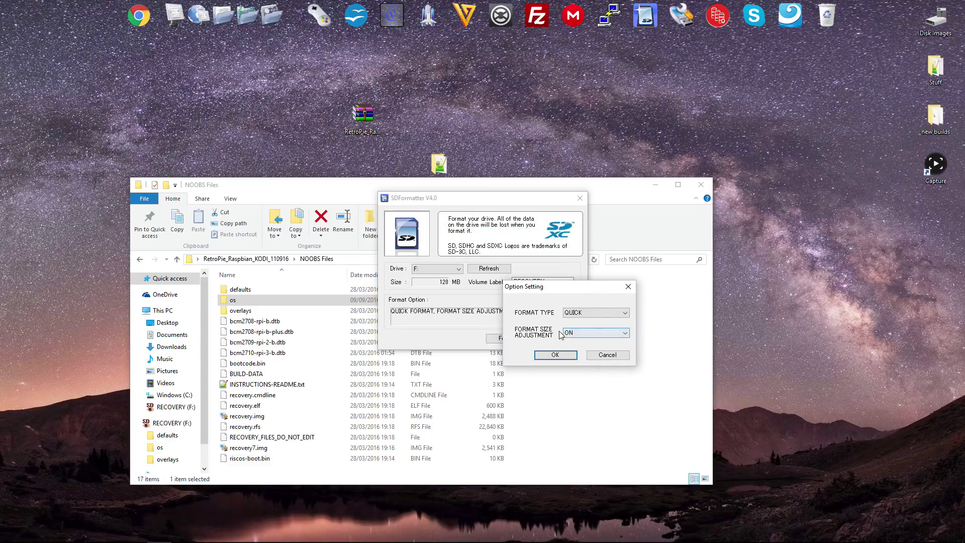
{"action": "left_click", "coordinate": [558, 357]}
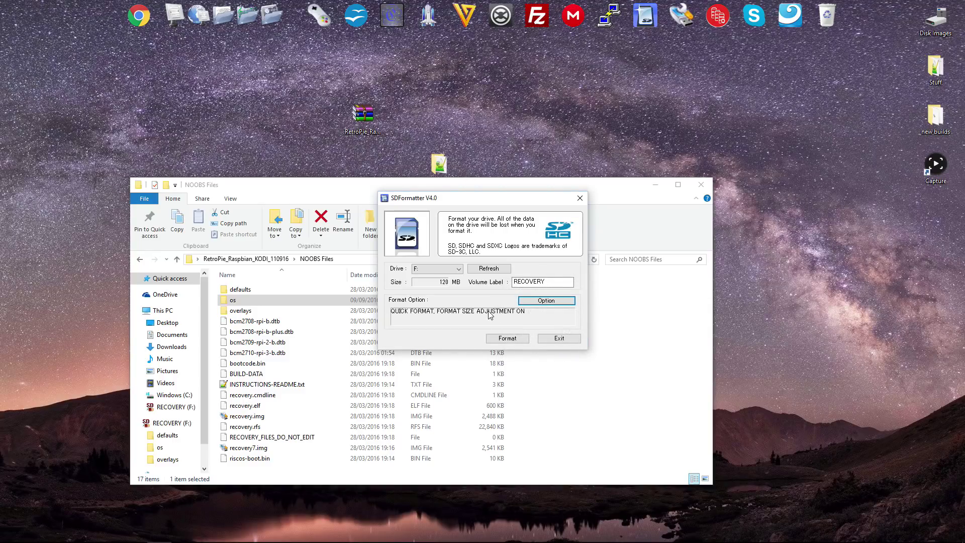
- Quick format the SD card on drive F: and exit SDFormatter
{"action": "left_click", "coordinate": [503, 338]}
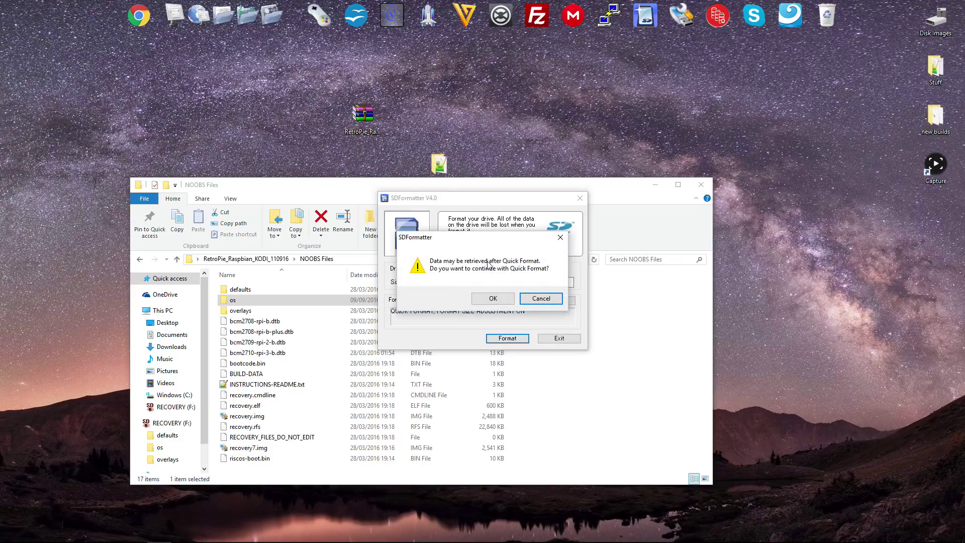
{"action": "left_click", "coordinate": [495, 300]}
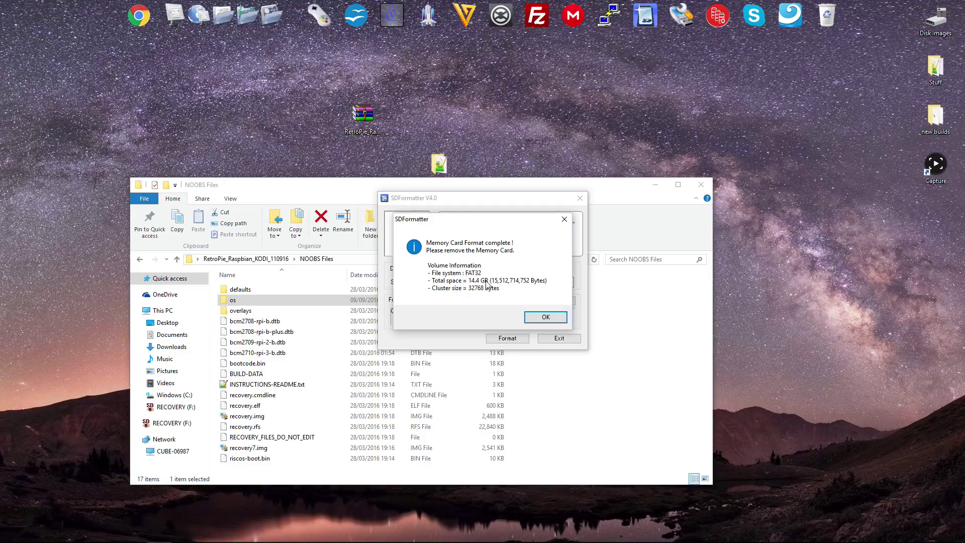
{"action": "left_click", "coordinate": [545, 317]}
{"action": "left_click", "coordinate": [557, 338]}
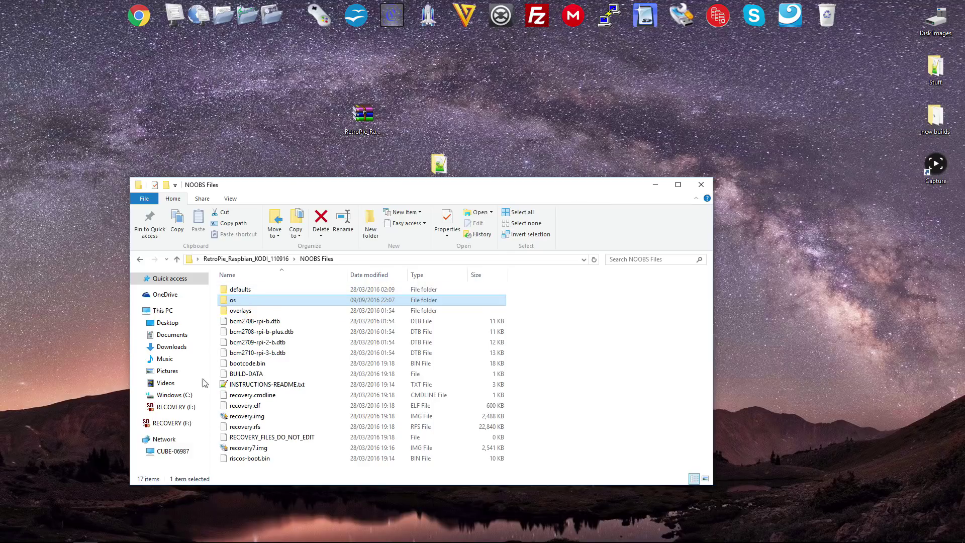
- Open RECOVERY (F:) in a new window and arrange it side by side with the NOOBS Files window
{"action": "right_click", "coordinate": [172, 426]}
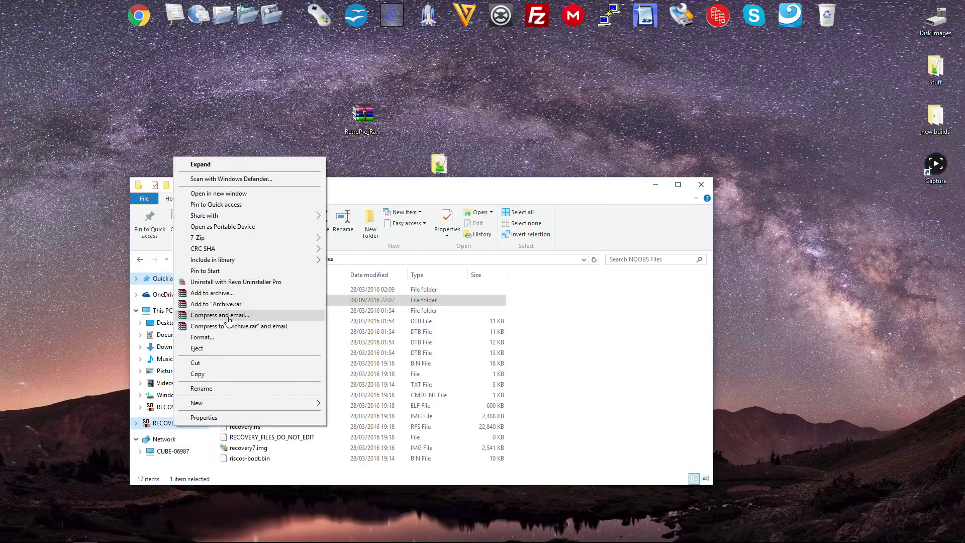
{"action": "left_click", "coordinate": [274, 194]}
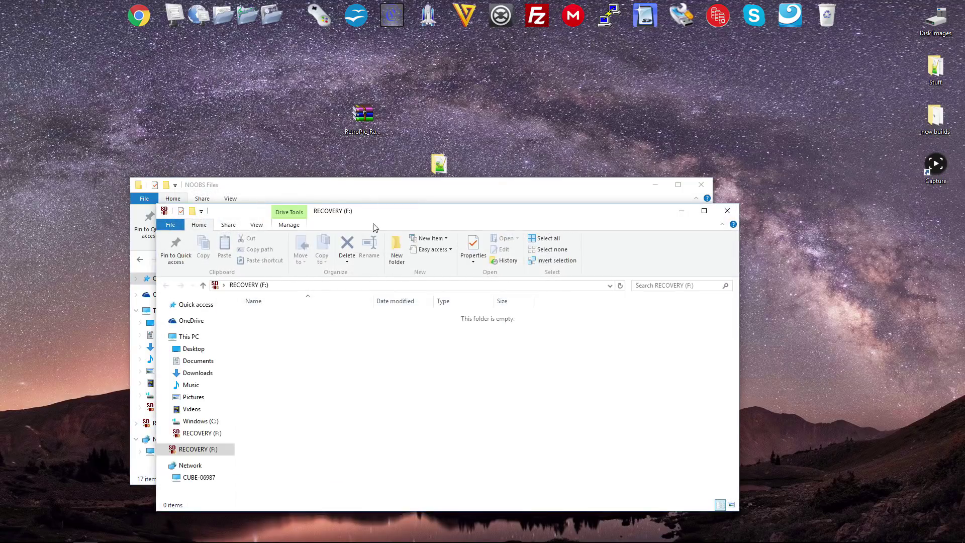
{"action": "left_click_drag", "start_coordinate": [392, 212], "coordinate": [963, 209]}
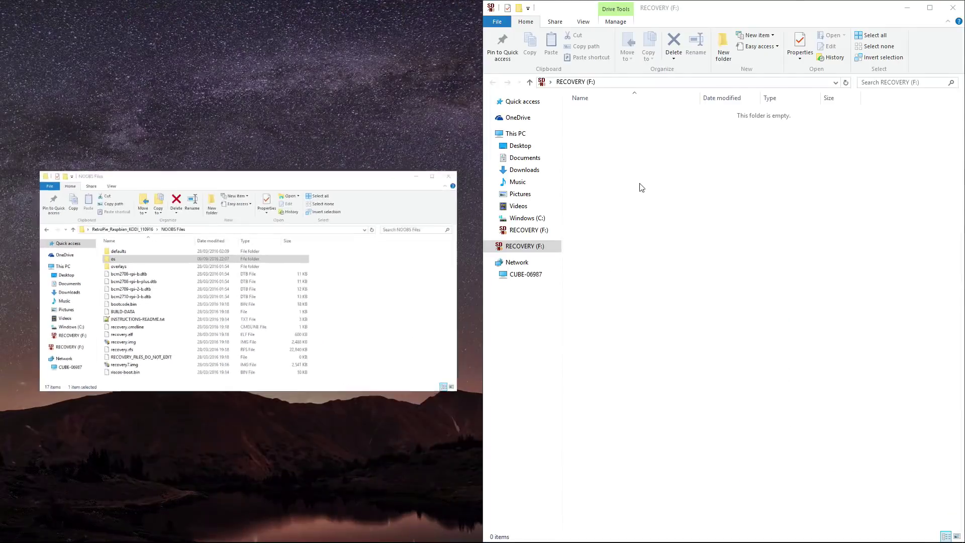
{"action": "left_click", "coordinate": [331, 189]}
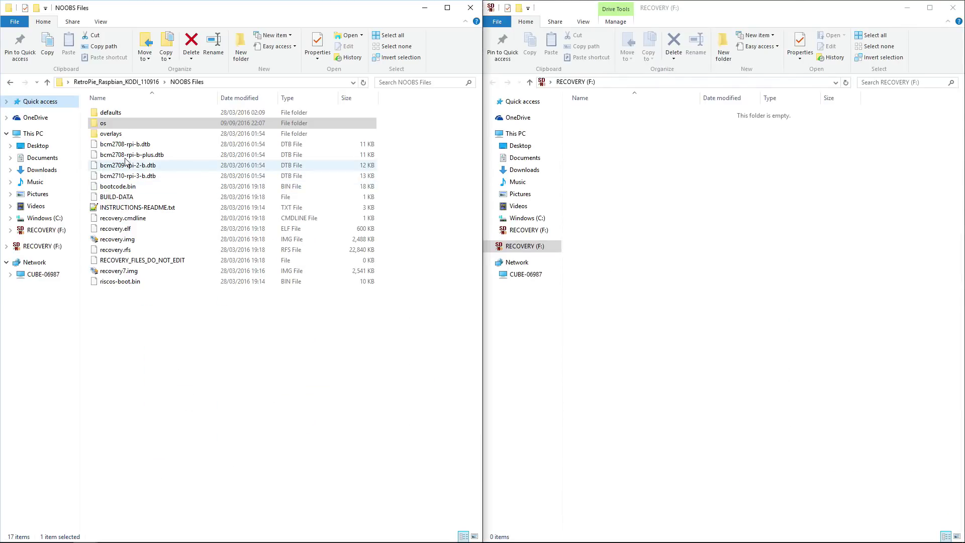
- Copy everything except the os folder from NOOBS Files to RECOVERY (F:) and eject that drive
{"action": "left_click", "coordinate": [112, 113]}
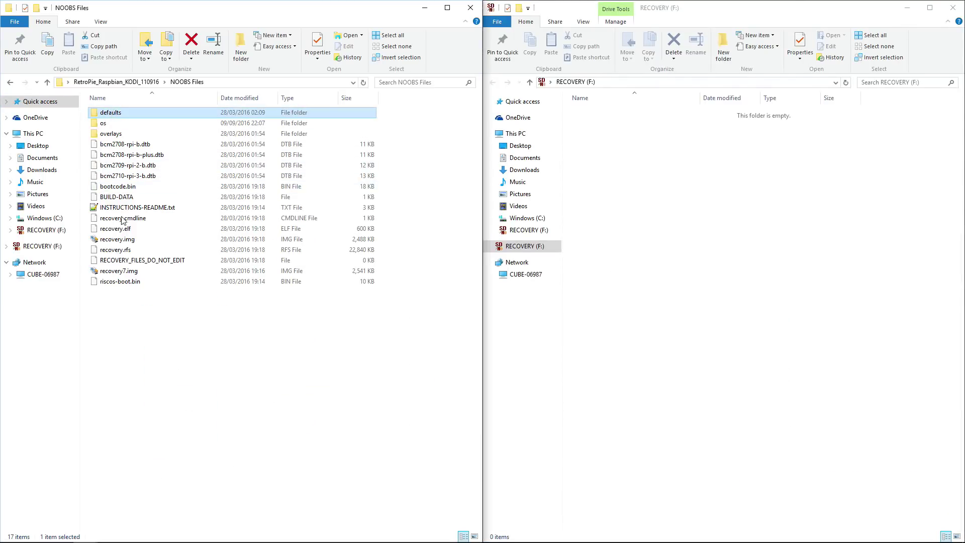
{"action": "left_click", "coordinate": [122, 281], "text": "shift"}
{"action": "left_click", "coordinate": [104, 124], "text": "ctrl"}
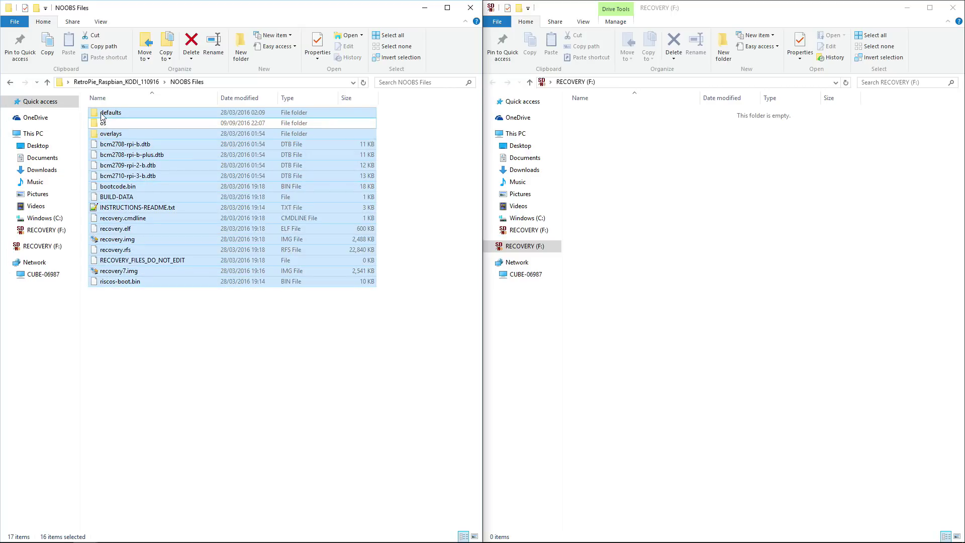
{"action": "left_click_drag", "start_coordinate": [95, 115], "coordinate": [680, 276]}
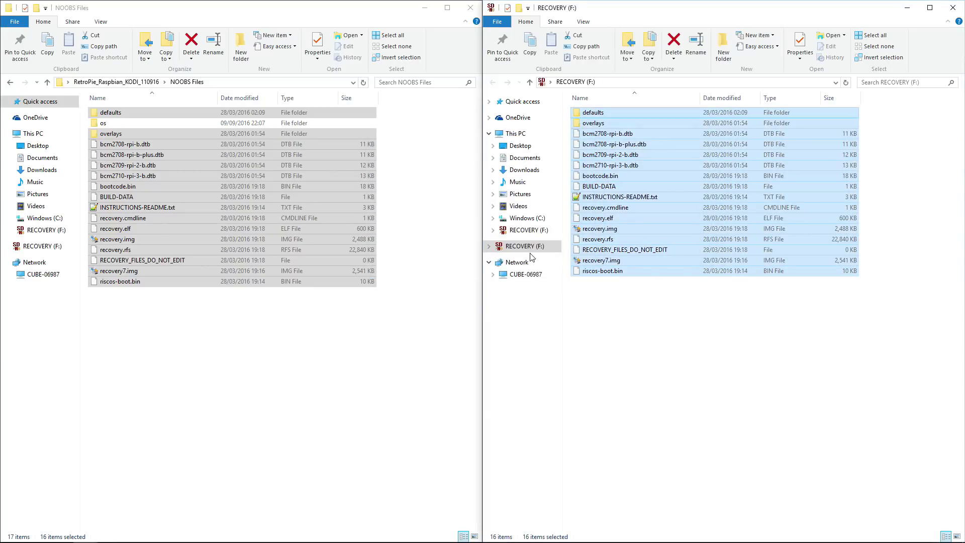
{"action": "right_click", "coordinate": [519, 251]}
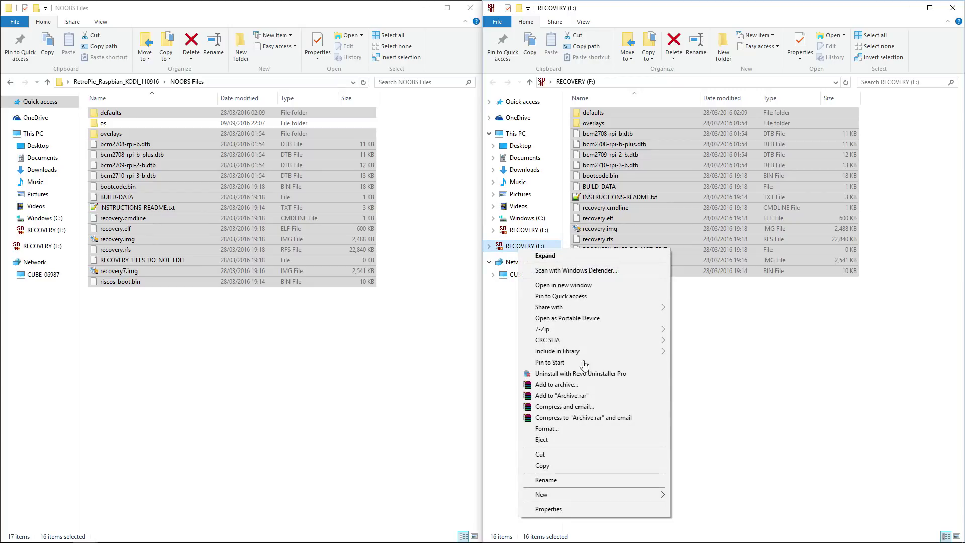
{"action": "left_click", "coordinate": [564, 441]}
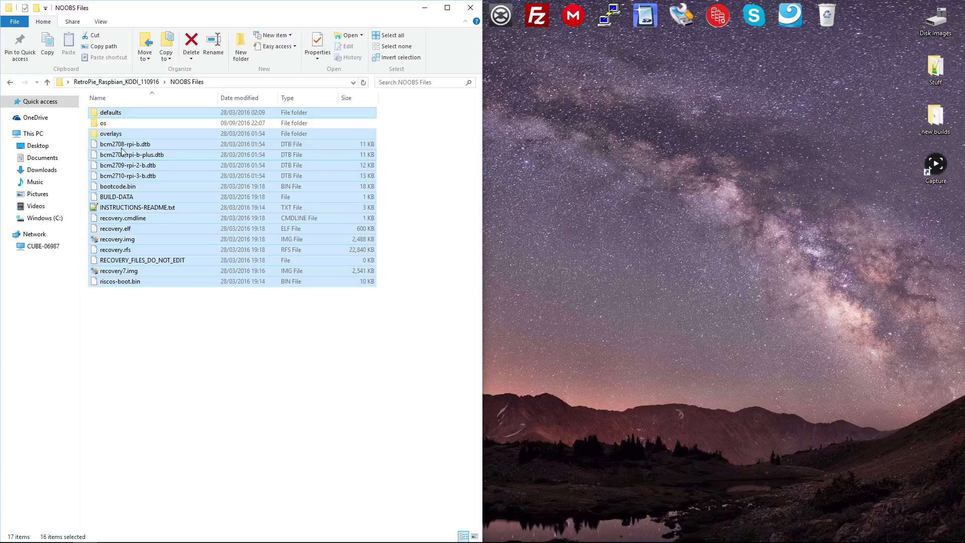
- Close the E: drive window, launch SDFormatter again and allow it to make changes to the PC
{"action": "left_click", "coordinate": [108, 125]}
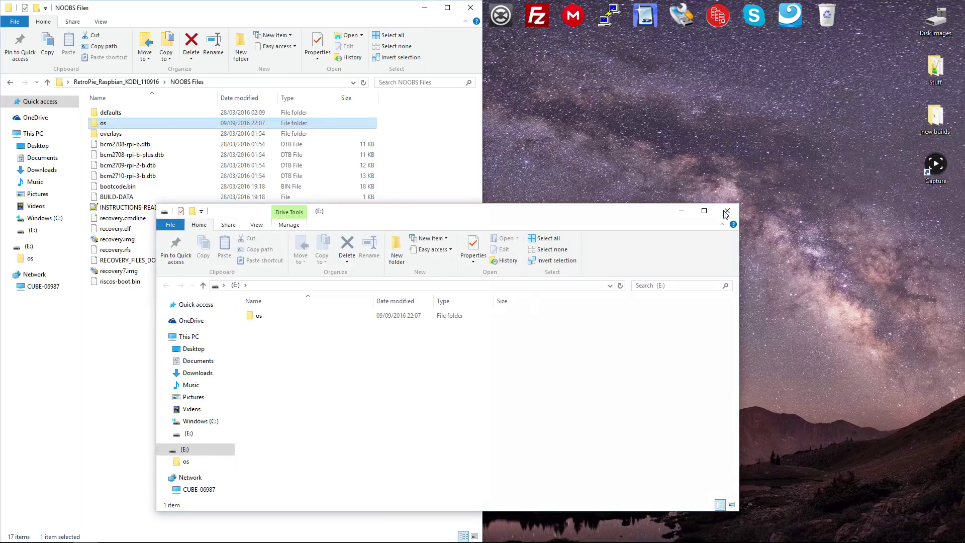
{"action": "left_click", "coordinate": [727, 209]}
{"action": "left_click", "coordinate": [644, 19]}
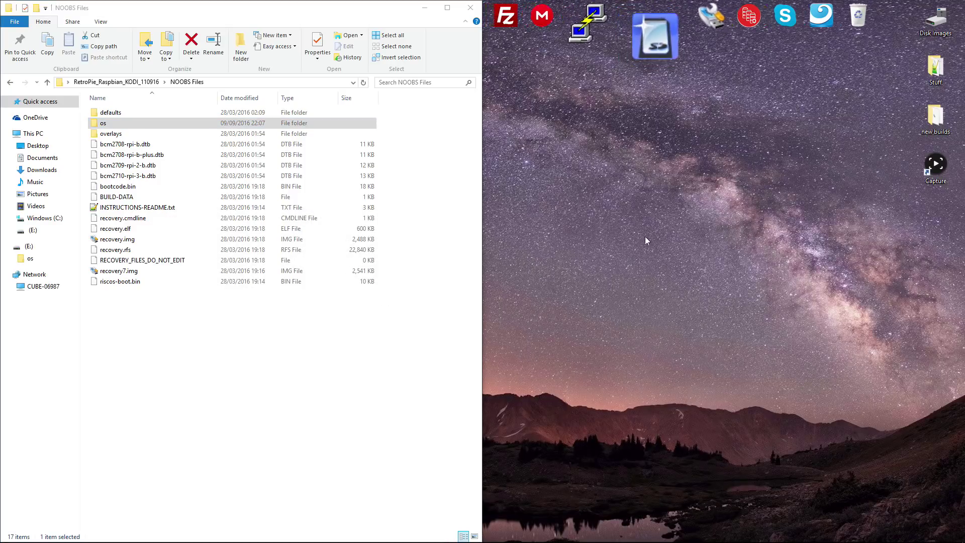
{"action": "left_click", "coordinate": [528, 97]}
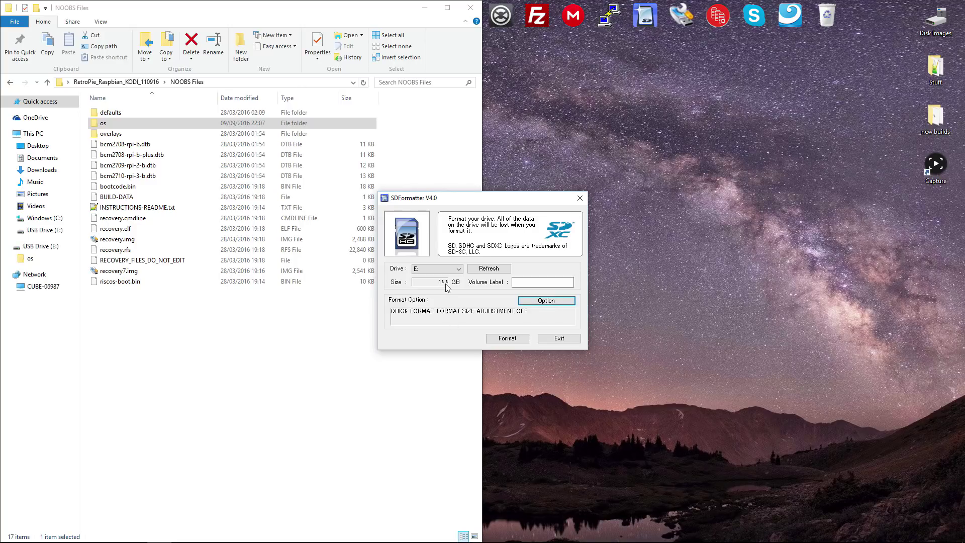
- Set the format size adjustment option to ON for the E: drive, with the format type left at QUICK
{"action": "left_click", "coordinate": [552, 301]}
{"action": "left_click", "coordinate": [501, 281]}
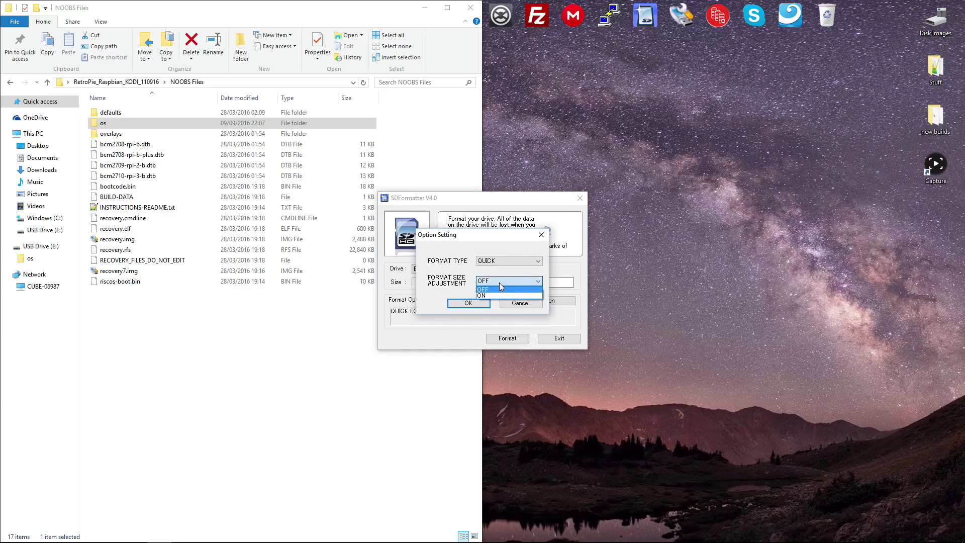
{"action": "left_click", "coordinate": [495, 296]}
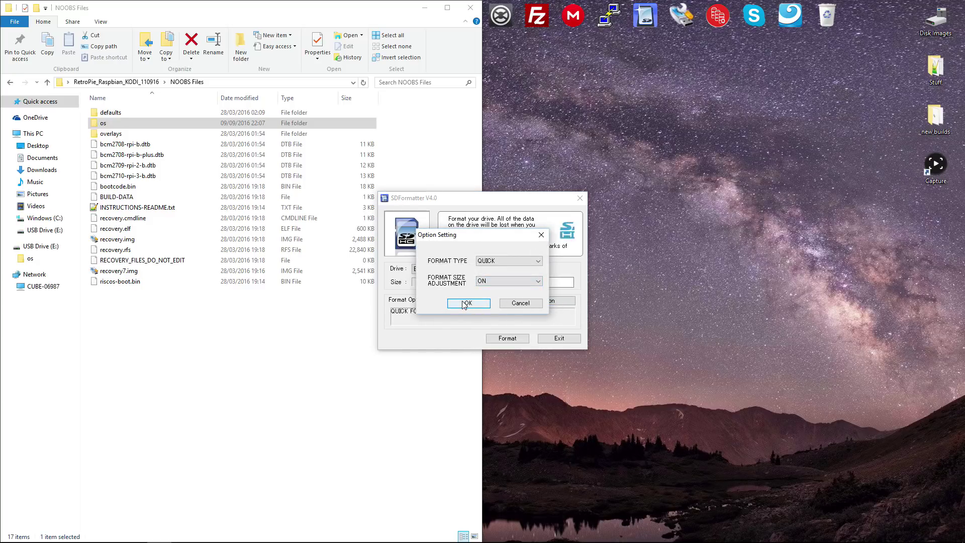
{"action": "left_click", "coordinate": [464, 304]}
- Quick format the USB drive E: and exit SDFormatter
{"action": "left_click", "coordinate": [509, 336]}
{"action": "left_click", "coordinate": [505, 300]}
{"action": "left_click", "coordinate": [502, 298]}
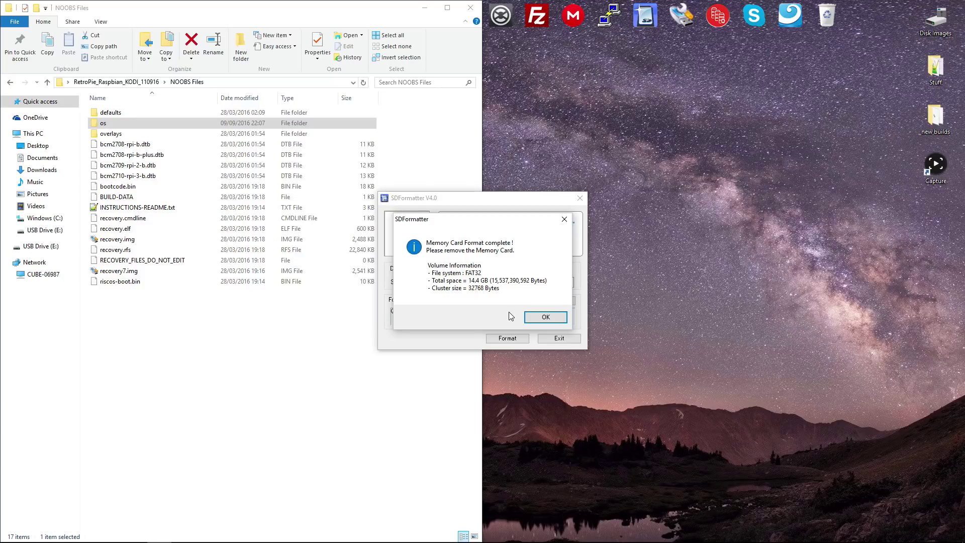
{"action": "left_click", "coordinate": [560, 316]}
{"action": "left_click", "coordinate": [559, 338]}
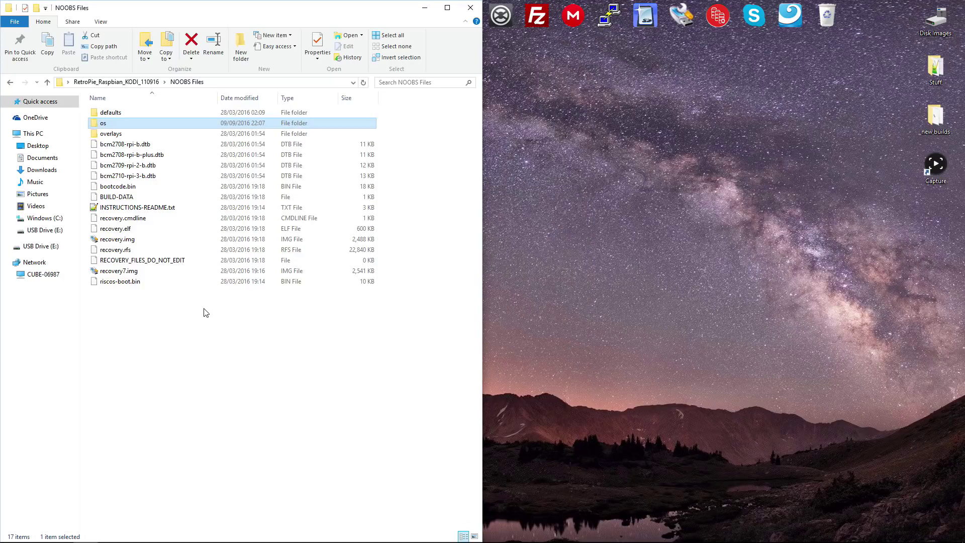
- Open USB Drive (E:) in a new window and place it beside the NOOBS Files window
{"action": "right_click", "coordinate": [40, 246]}
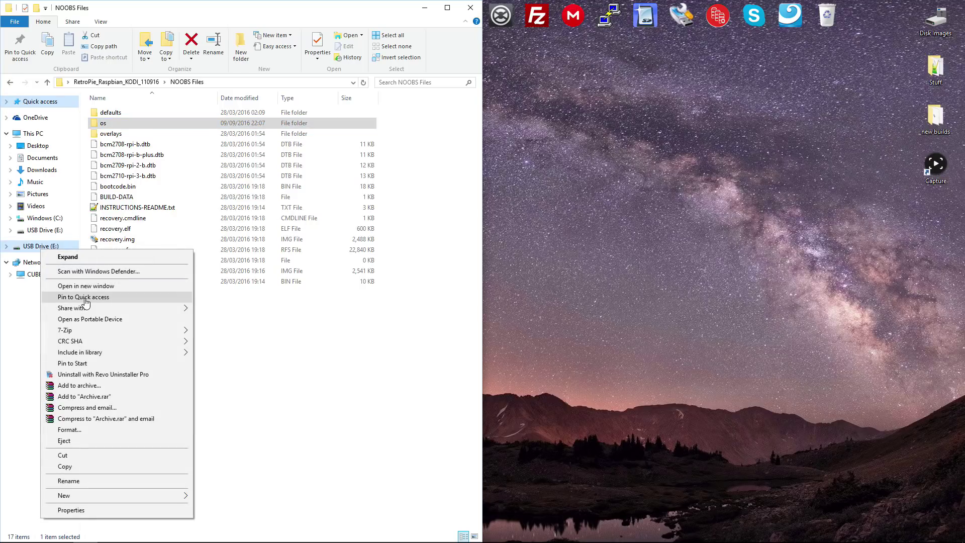
{"action": "left_click", "coordinate": [122, 286]}
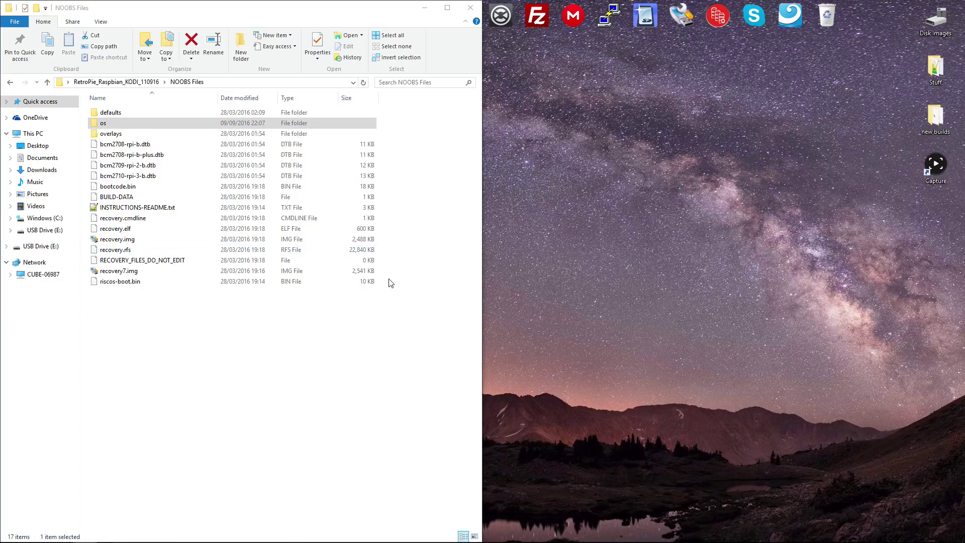
{"action": "left_click_drag", "start_coordinate": [447, 215], "coordinate": [961, 163]}
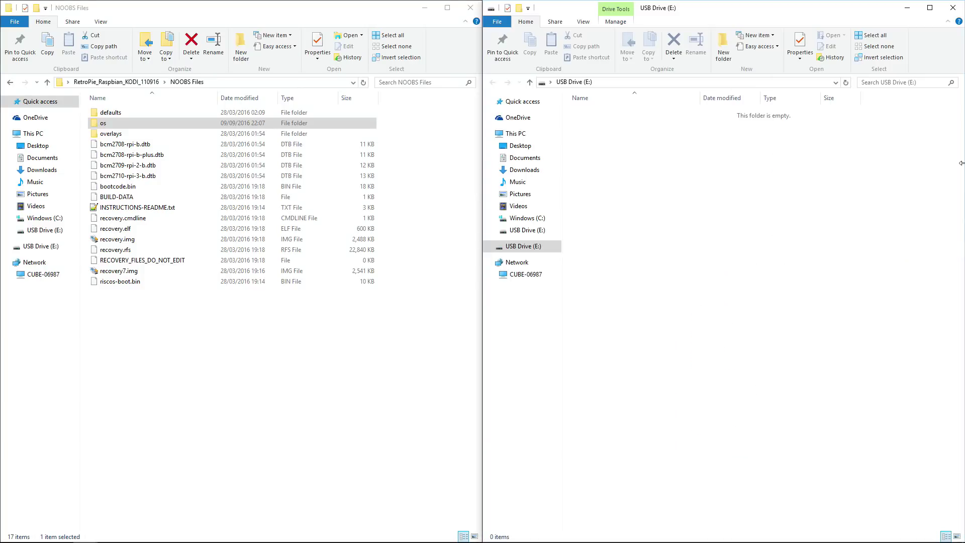
- Open the os folder in NOOBS Files and review the operating system folders inside it
{"action": "left_click", "coordinate": [100, 126]}
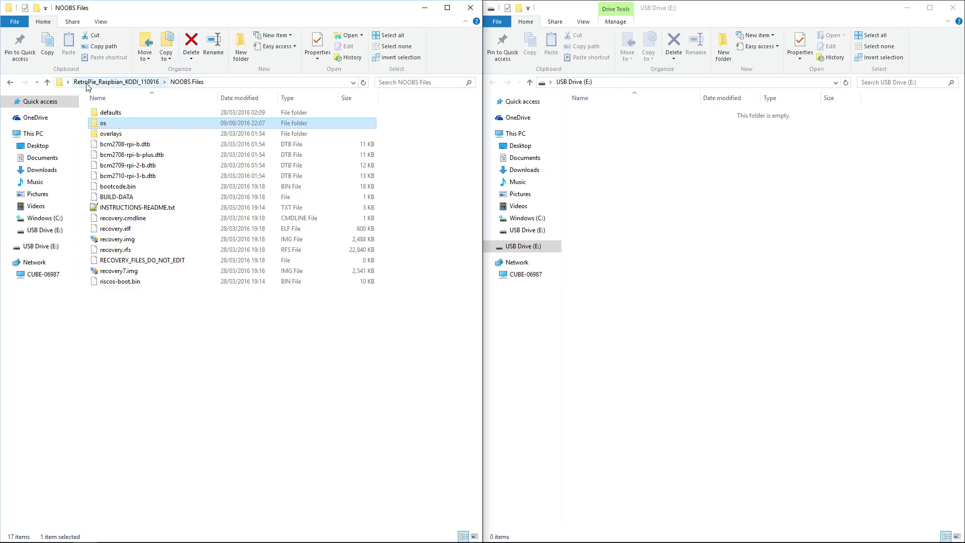
{"action": "double_click", "coordinate": [96, 125]}
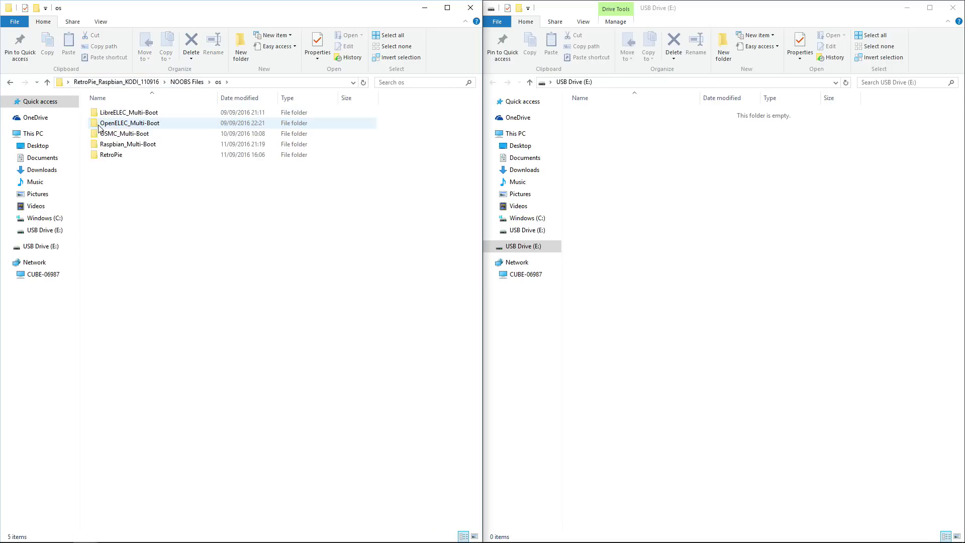
{"action": "left_click", "coordinate": [107, 113]}
{"action": "left_click", "coordinate": [111, 124]}
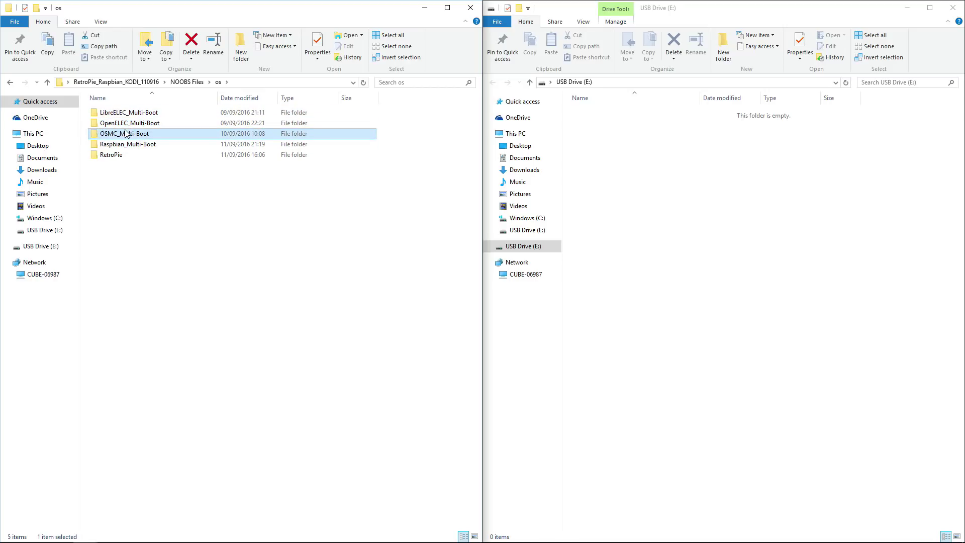
{"action": "left_click", "coordinate": [146, 111]}
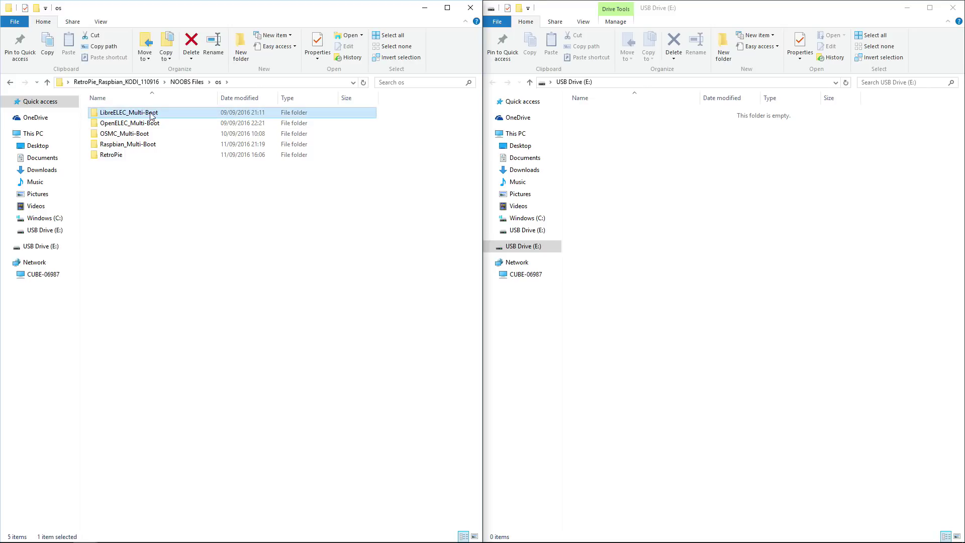
{"action": "left_click", "coordinate": [111, 157]}
{"action": "left_click", "coordinate": [125, 148]}
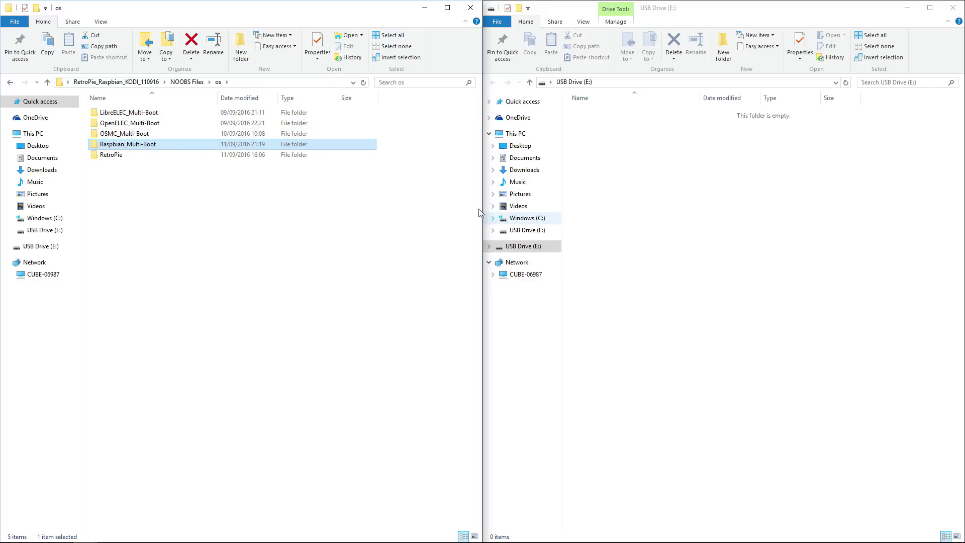
- Return to NOOBS Files, copy the os folder onto USB Drive (E:) and open the copied folder
{"action": "left_click", "coordinate": [187, 82]}
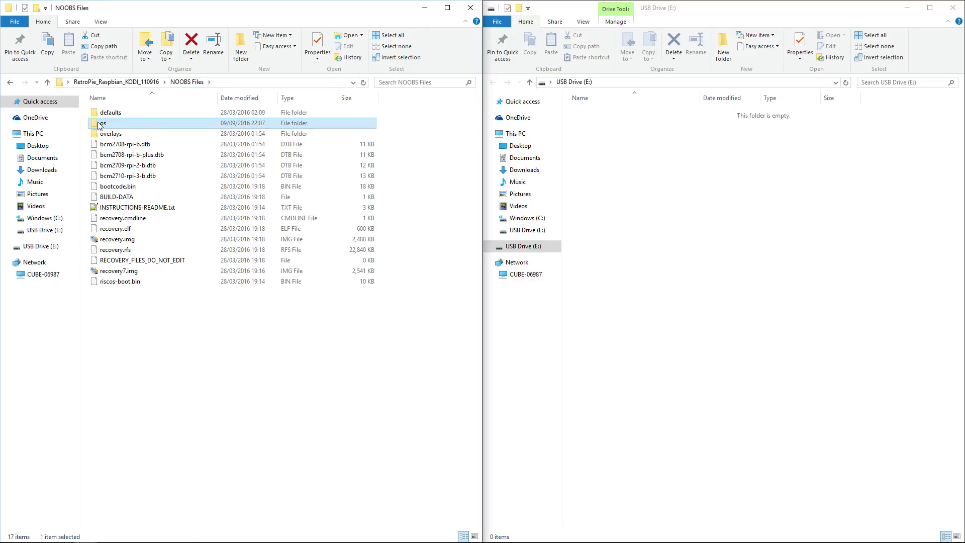
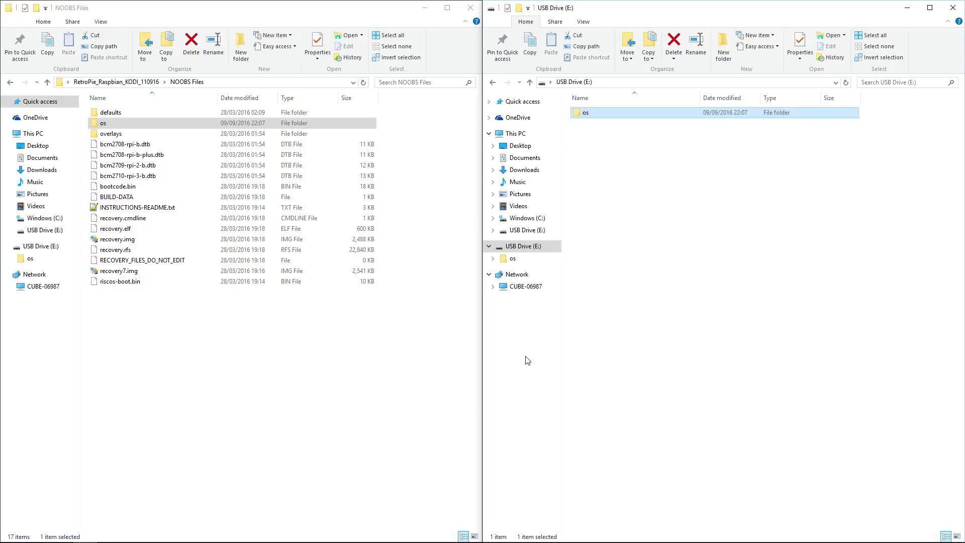
{"action": "double_click", "coordinate": [586, 114]}
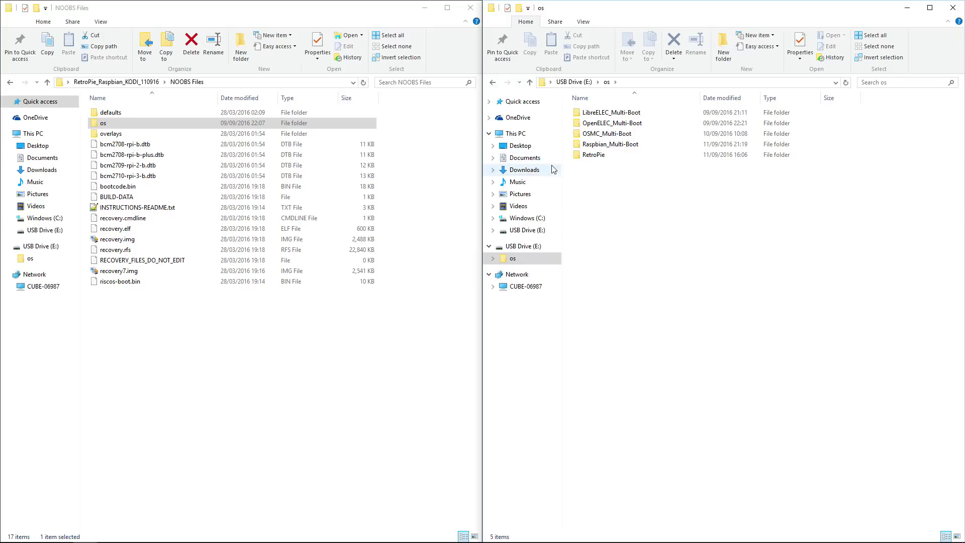
- Open partitions.json from the LibreELEC_Multi-Boot folder, check the storage partition's want_maximised setting and close the file
{"action": "left_click", "coordinate": [591, 157]}
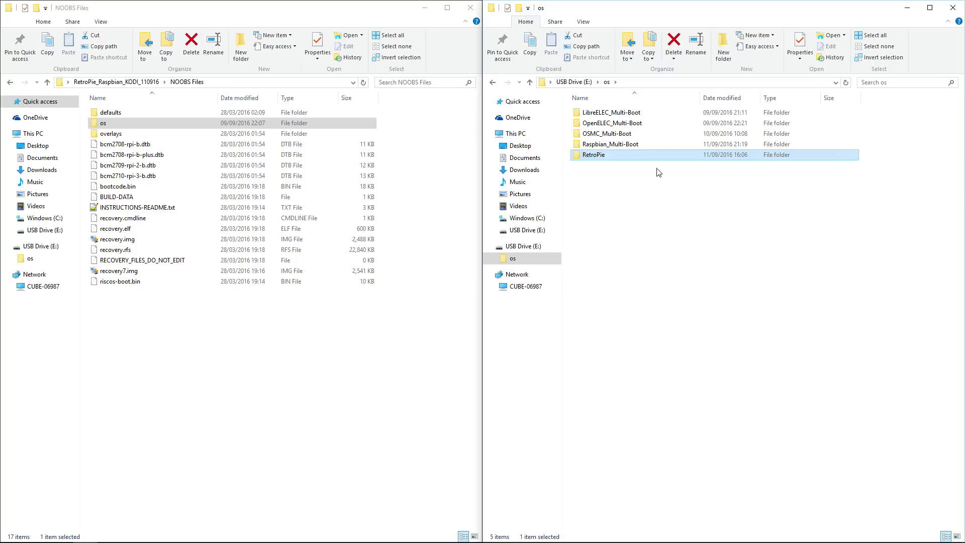
{"action": "left_click", "coordinate": [591, 146]}
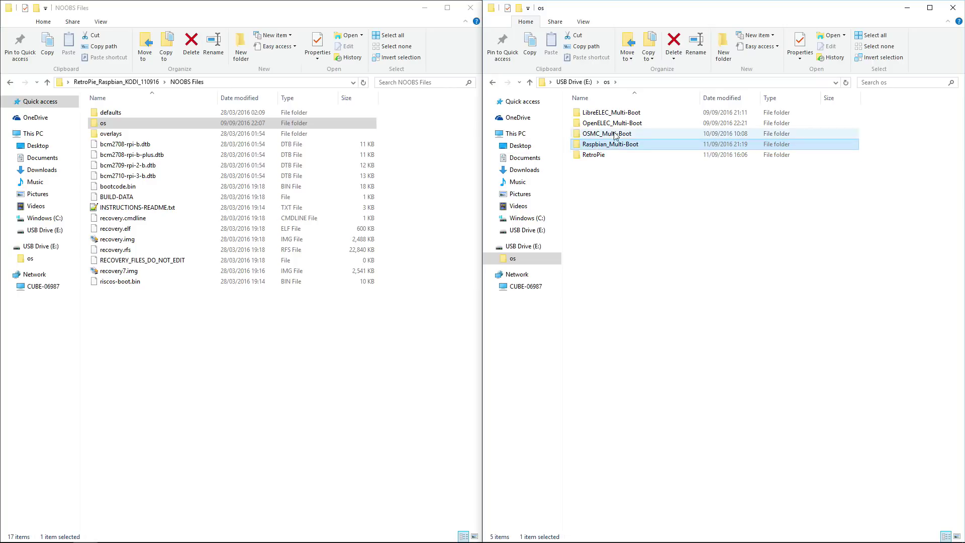
{"action": "left_click", "coordinate": [611, 115]}
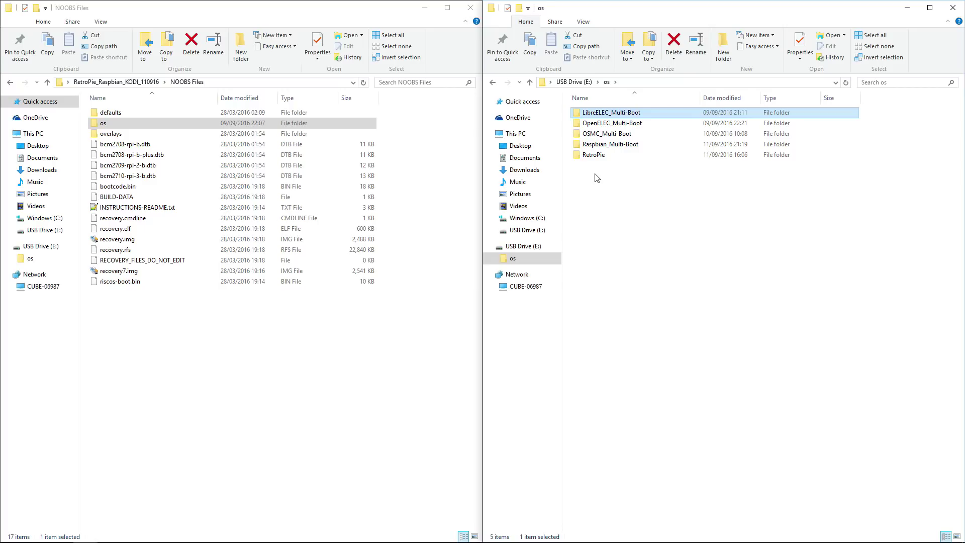
{"action": "double_click", "coordinate": [590, 113]}
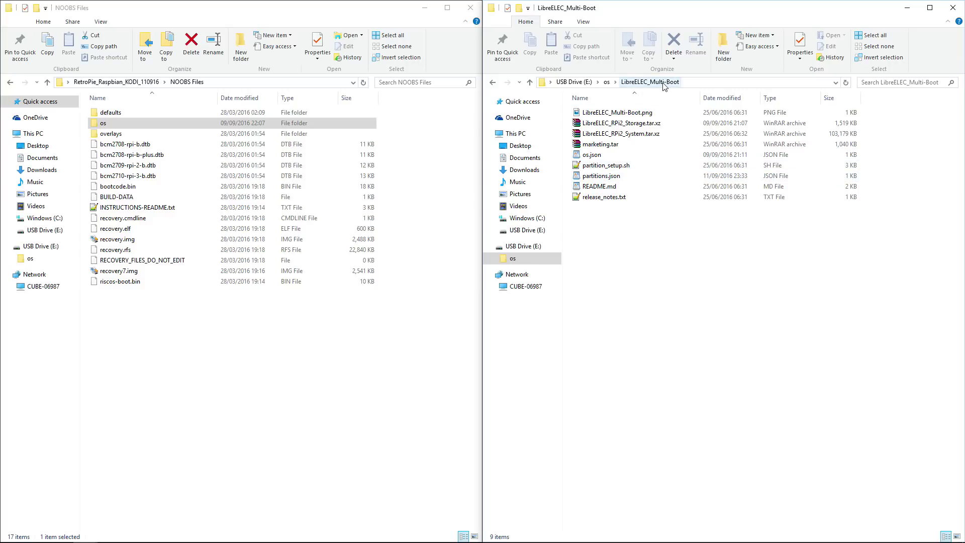
{"action": "left_click", "coordinate": [605, 180]}
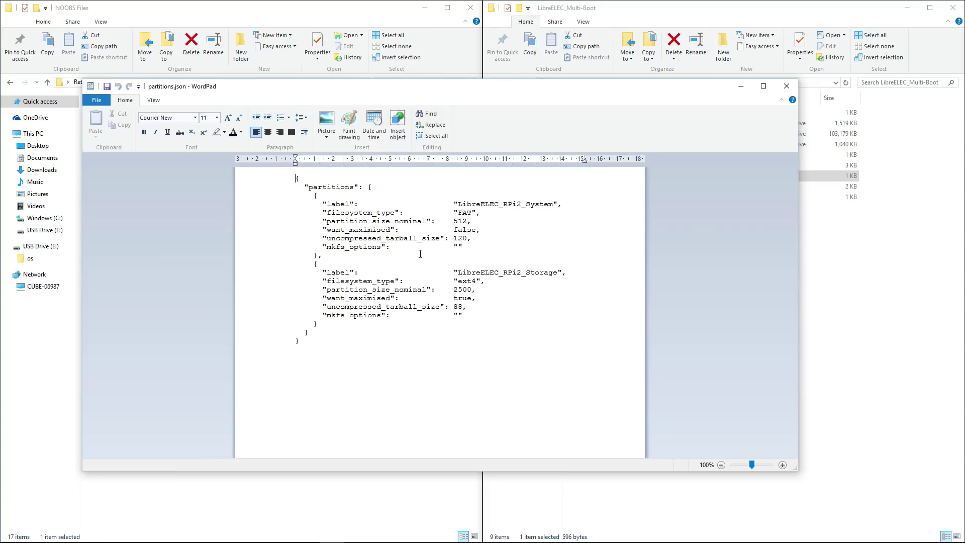
{"action": "double_click", "coordinate": [329, 300]}
{"action": "left_click_drag", "start_coordinate": [329, 299], "coordinate": [417, 304]}
{"action": "left_click", "coordinate": [468, 298]}
{"action": "double_click", "coordinate": [469, 298]}
{"action": "left_click", "coordinate": [787, 86]}
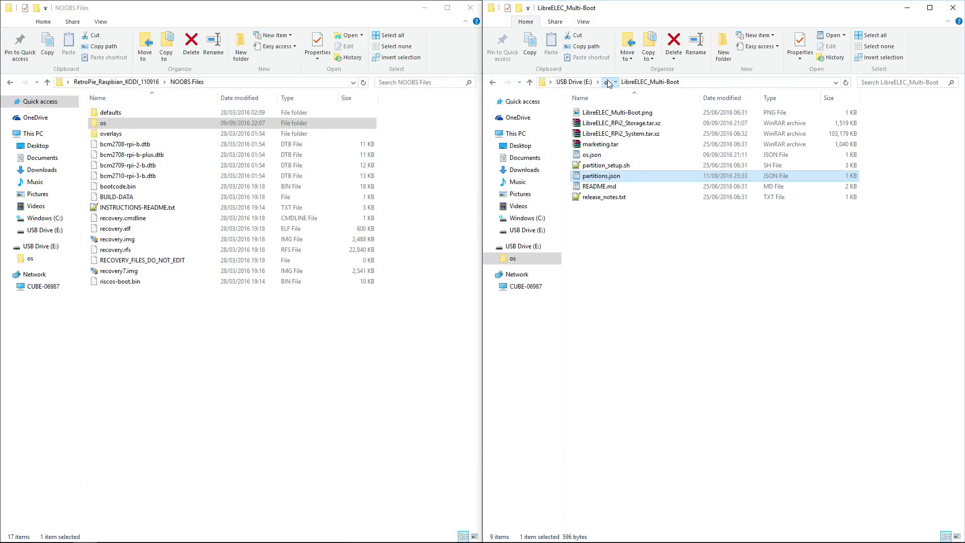
- Go to the OpenELEC_Multi-Boot folder on the USB drive and open its partitions.json in Notepad++
{"action": "left_click", "coordinate": [607, 83]}
{"action": "double_click", "coordinate": [609, 124]}
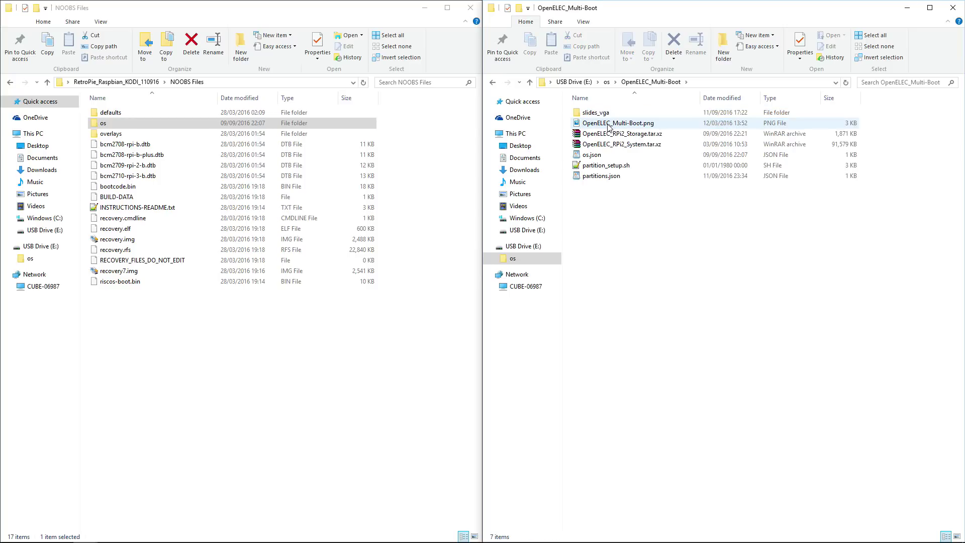
{"action": "right_click", "coordinate": [597, 176]}
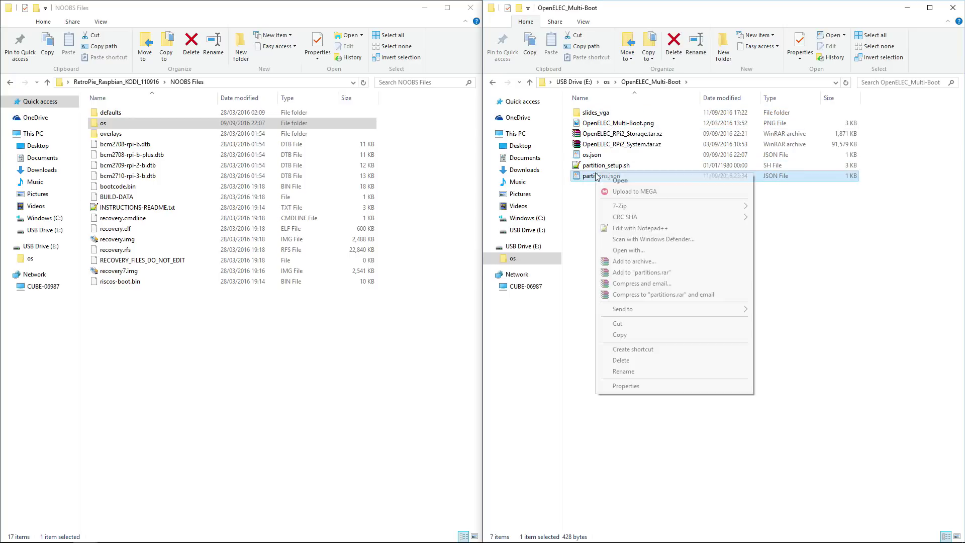
{"action": "left_click", "coordinate": [637, 230]}
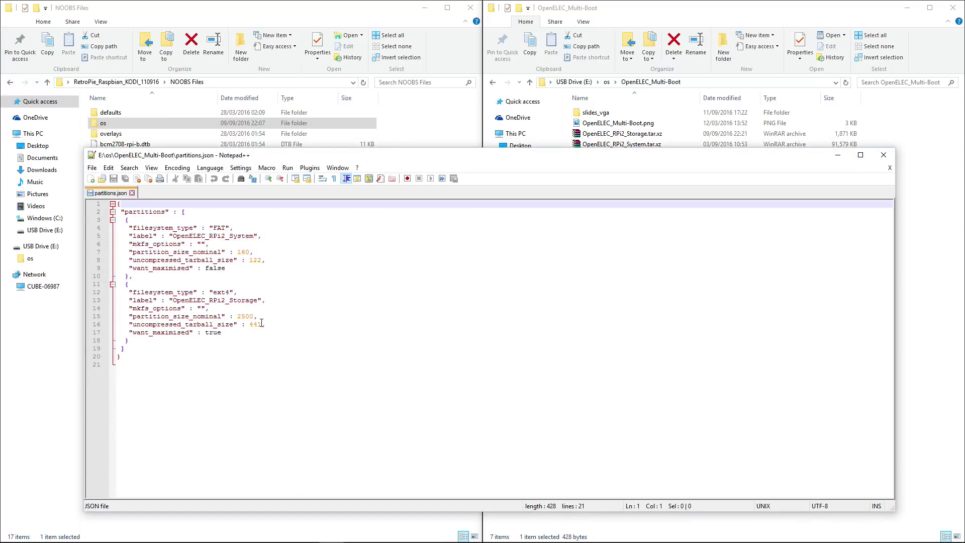
- Try setting partition_size_nominal of the OpenELEC_RPi2_Storage partition to 1500
{"action": "double_click", "coordinate": [218, 333]}
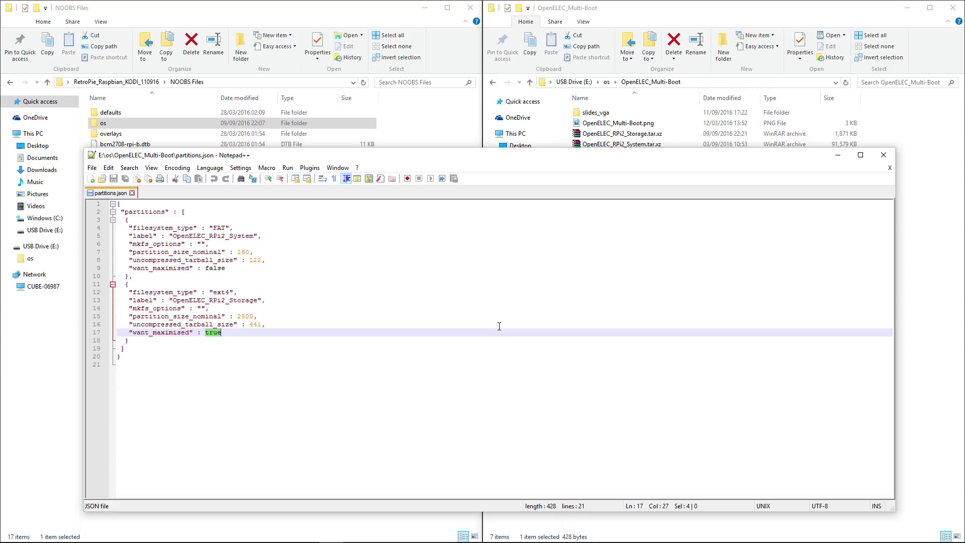
{"action": "left_click", "coordinate": [242, 316]}
{"action": "key", "text": "BackSpace"}
{"action": "type", "text": "1"}
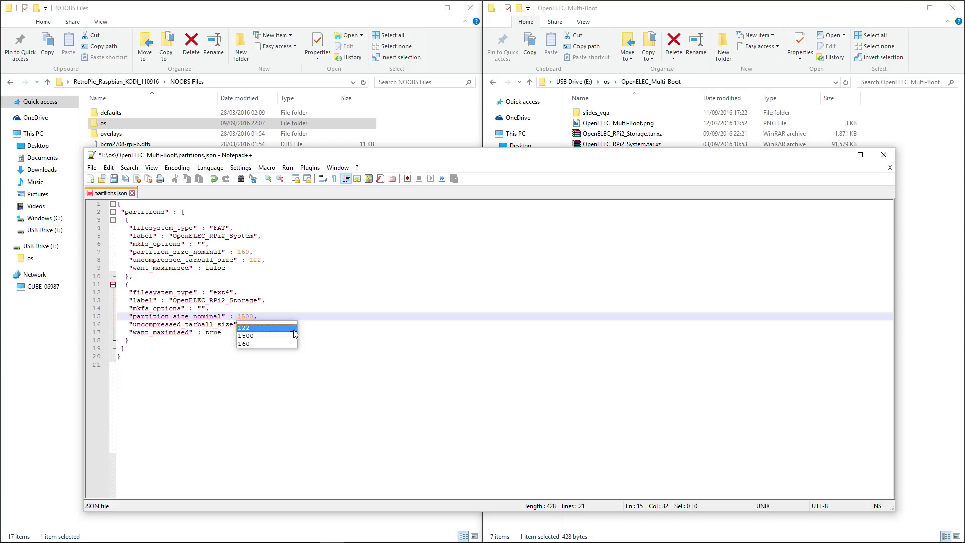
{"action": "left_click", "coordinate": [294, 310]}
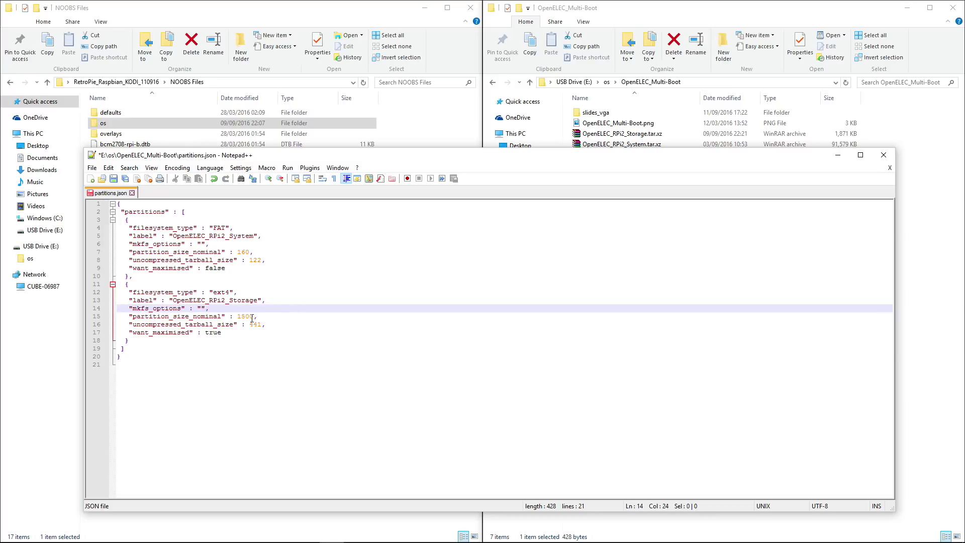
- Try setting want_maximised of the OpenELEC_RPi2_Storage partition to false, and close partitions.json without saving
{"action": "left_click", "coordinate": [227, 335]}
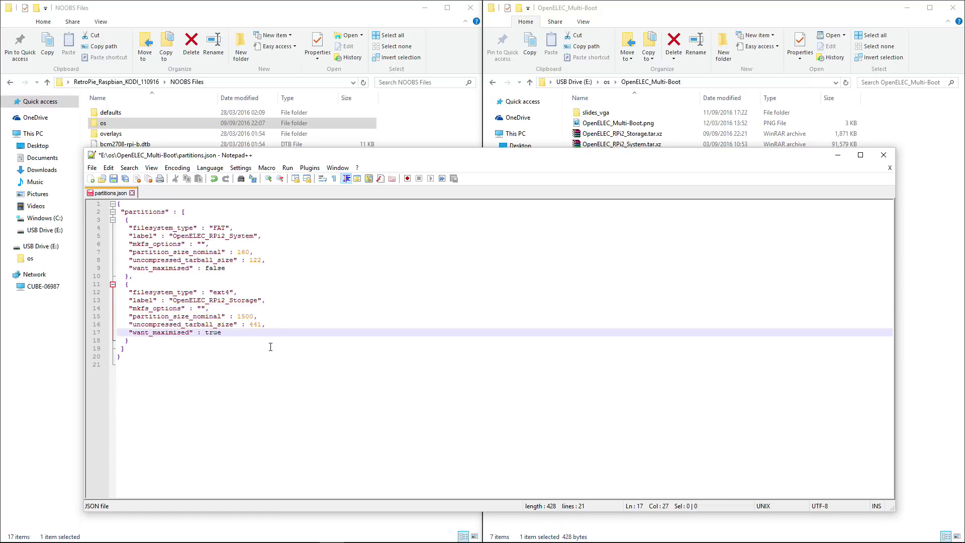
{"action": "type", "text": "fals"}
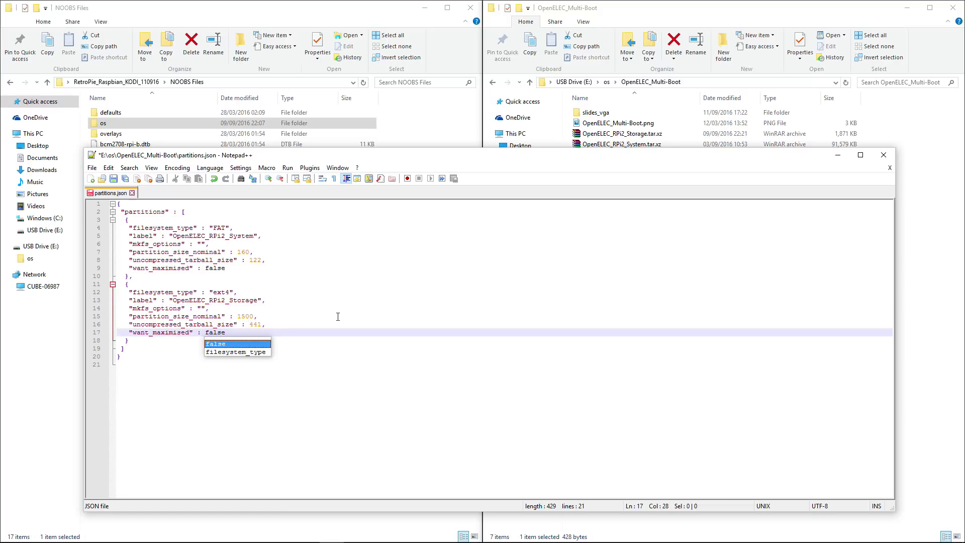
{"action": "left_click", "coordinate": [424, 348]}
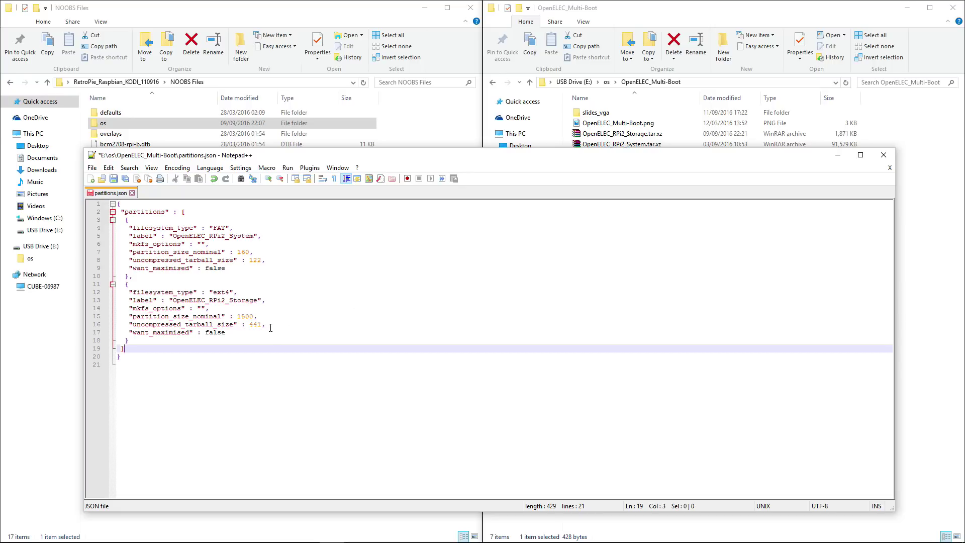
{"action": "key", "text": "ctrl+s"}
{"action": "left_click", "coordinate": [883, 155]}
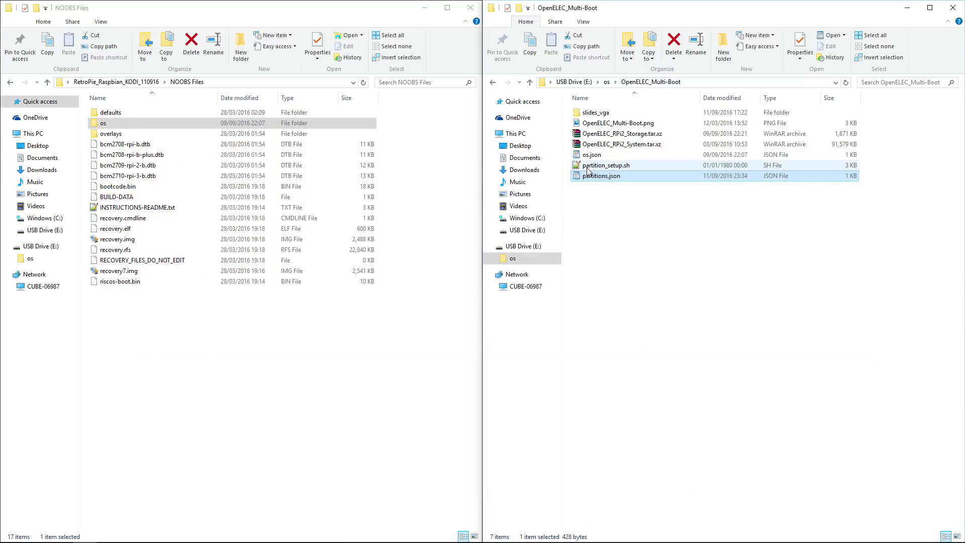
- Reopen the OpenELEC partitions.json in WordPad to check its values, close it and return to the os folder
{"action": "double_click", "coordinate": [601, 176]}
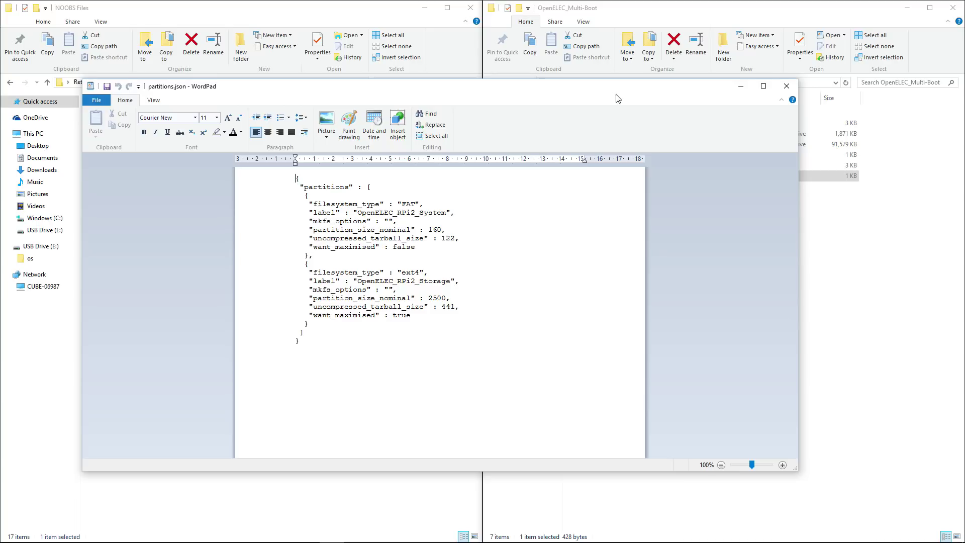
{"action": "left_click", "coordinate": [787, 86]}
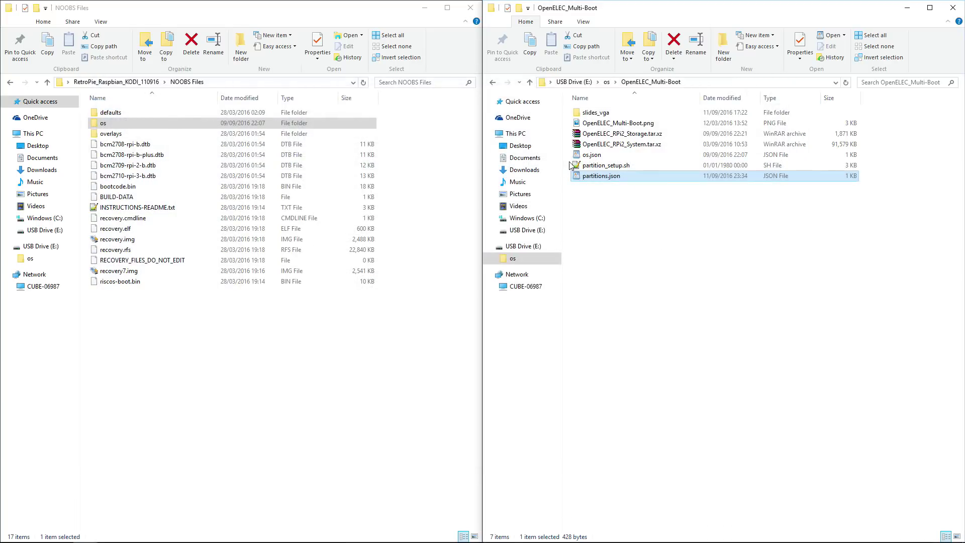
{"action": "left_click", "coordinate": [606, 83]}
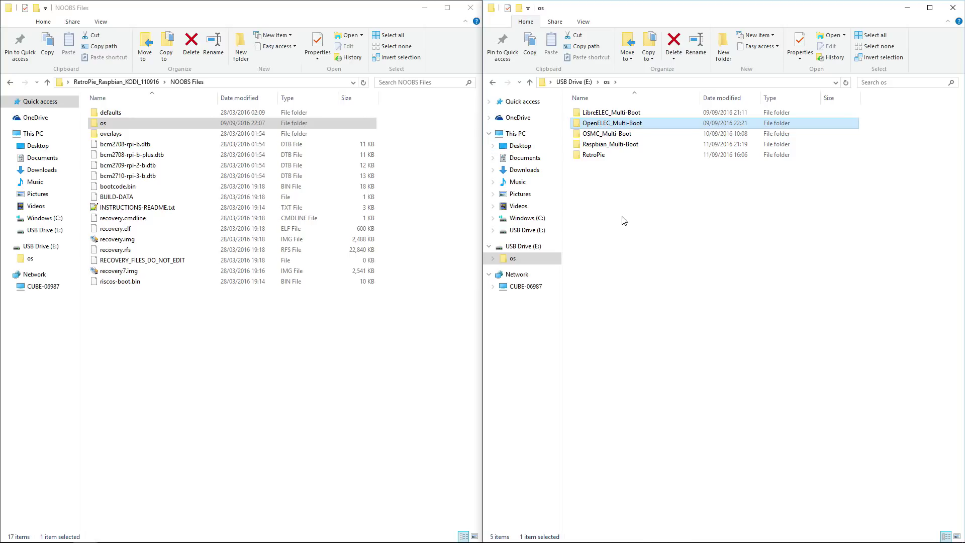
- Eject USB Drive (E:) and close the NOOBS Files window
{"action": "right_click", "coordinate": [512, 247]}
{"action": "left_click", "coordinate": [555, 439]}
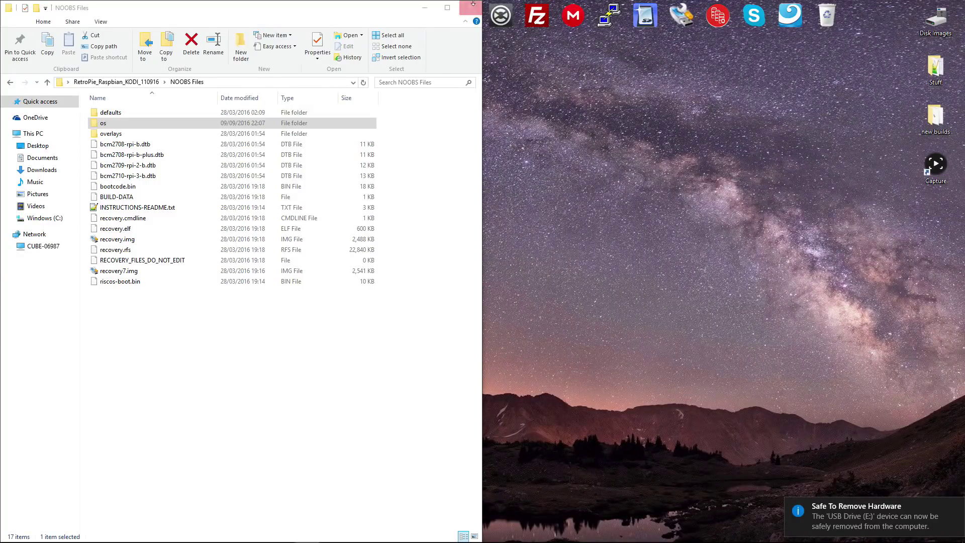
{"action": "left_click", "coordinate": [468, 8]}
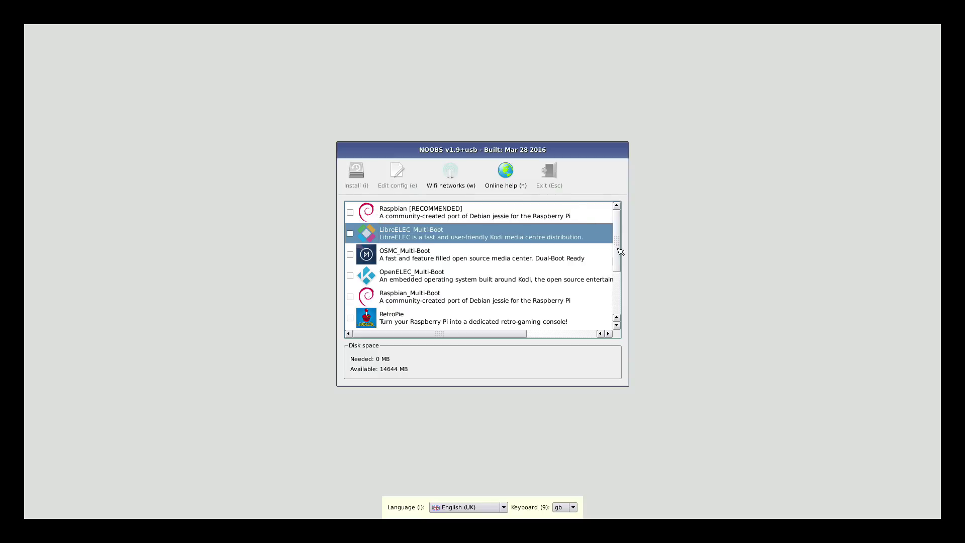
- Select LibreELEC_Multi-Boot, Raspbian_Multi-Boot and RetroPie from the list of operating systems and install them, accepting the overwrite of the SD card
{"action": "scroll", "coordinate": [616, 249], "scroll_direction": "down", "scroll_amount": 2}
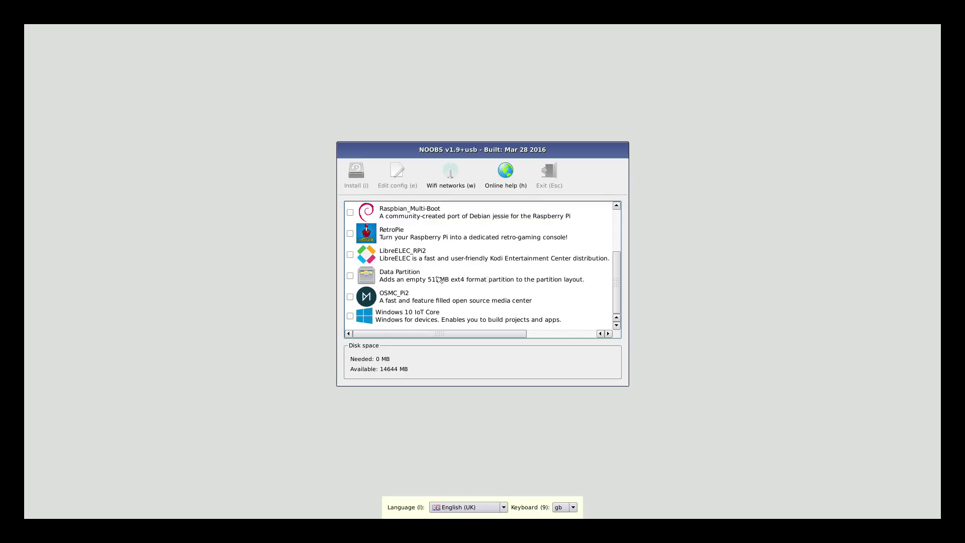
{"action": "left_click_drag", "start_coordinate": [616, 290], "coordinate": [625, 238]}
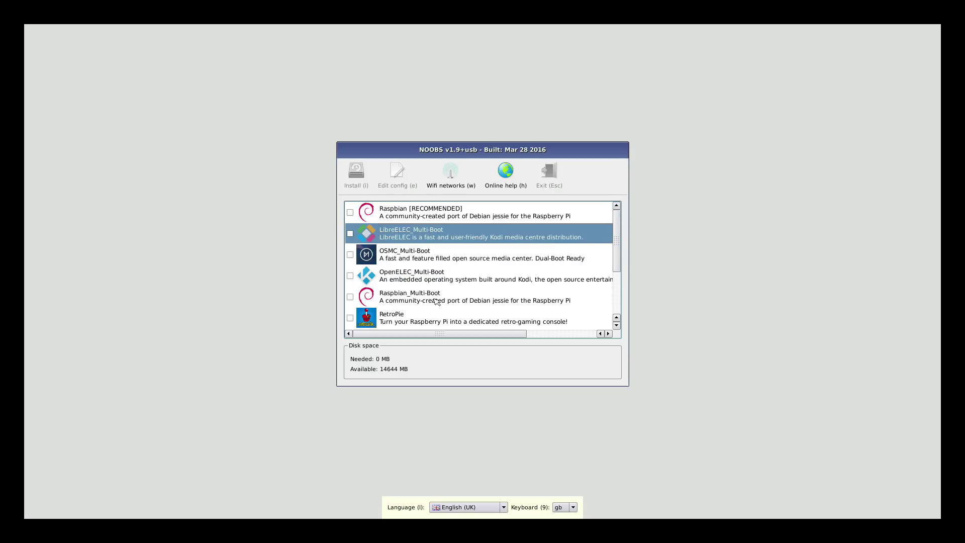
{"action": "left_click_drag", "start_coordinate": [454, 336], "coordinate": [564, 335]}
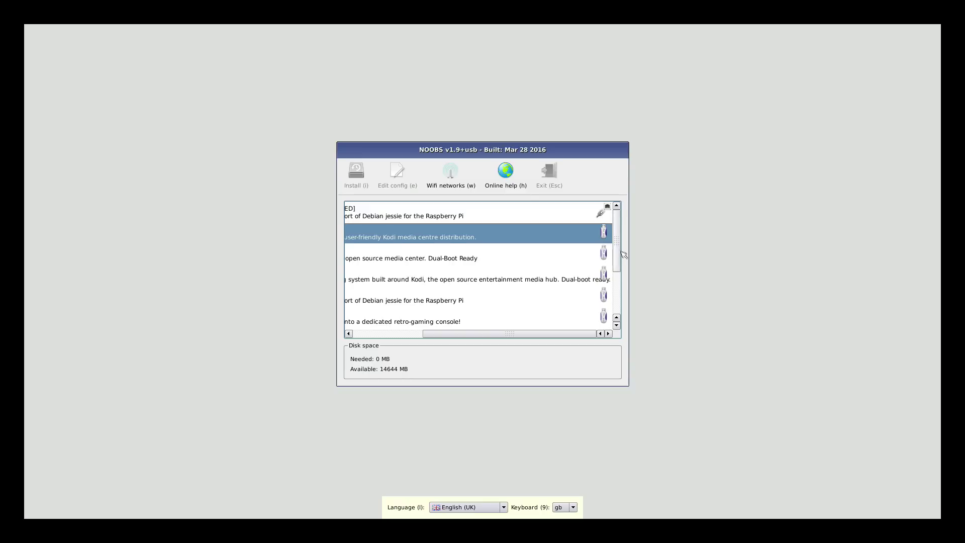
{"action": "left_click_drag", "start_coordinate": [616, 256], "coordinate": [614, 309]}
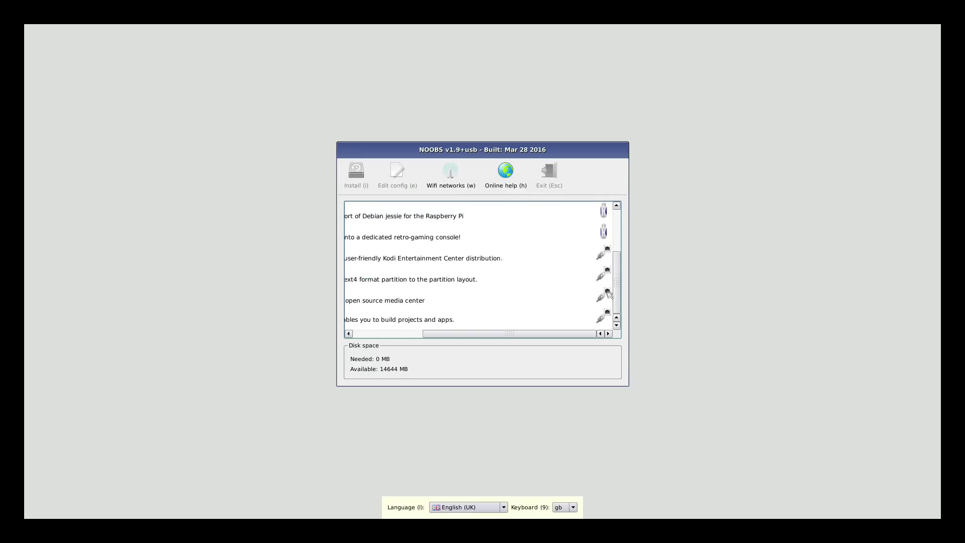
{"action": "left_click_drag", "start_coordinate": [595, 334], "coordinate": [429, 337]}
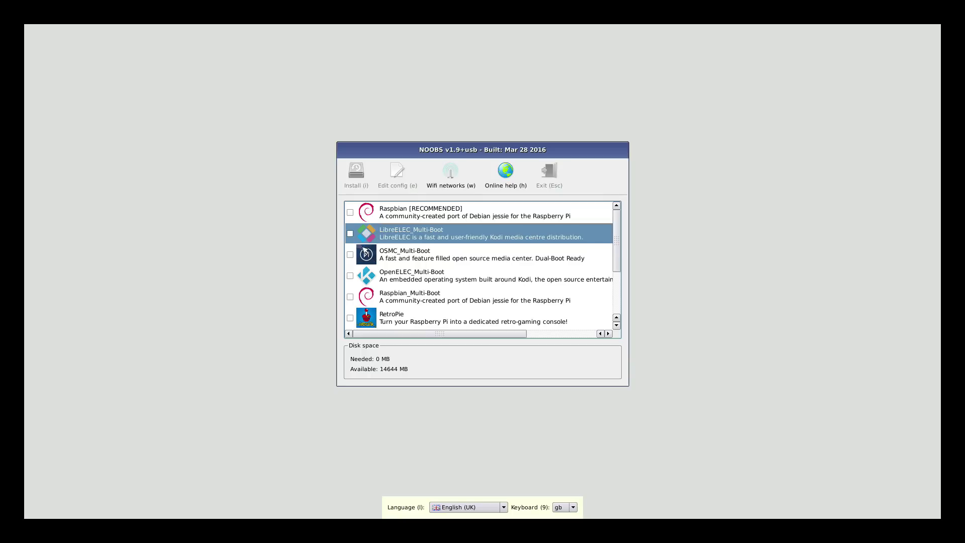
{"action": "left_click", "coordinate": [350, 233]}
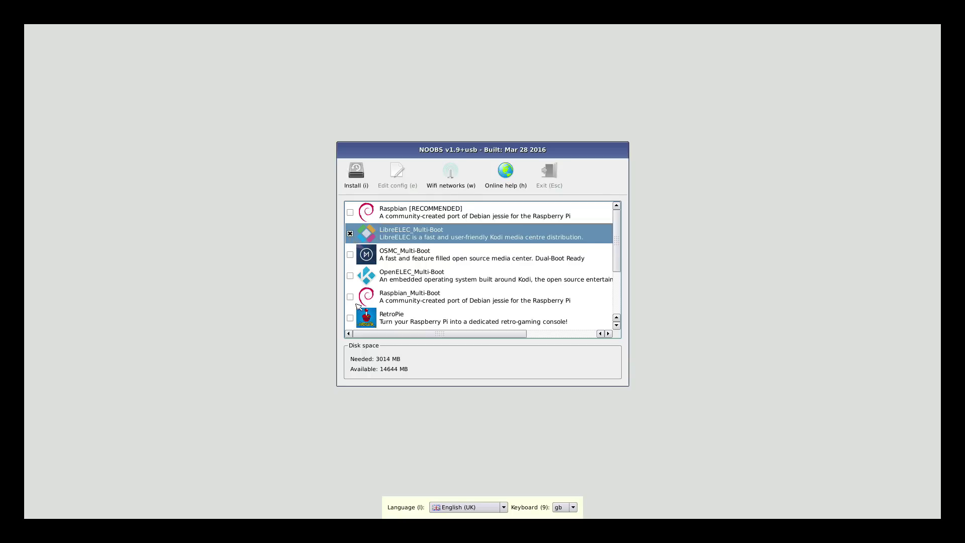
{"action": "left_click", "coordinate": [351, 297]}
{"action": "left_click", "coordinate": [350, 318]}
{"action": "left_click", "coordinate": [356, 172]}
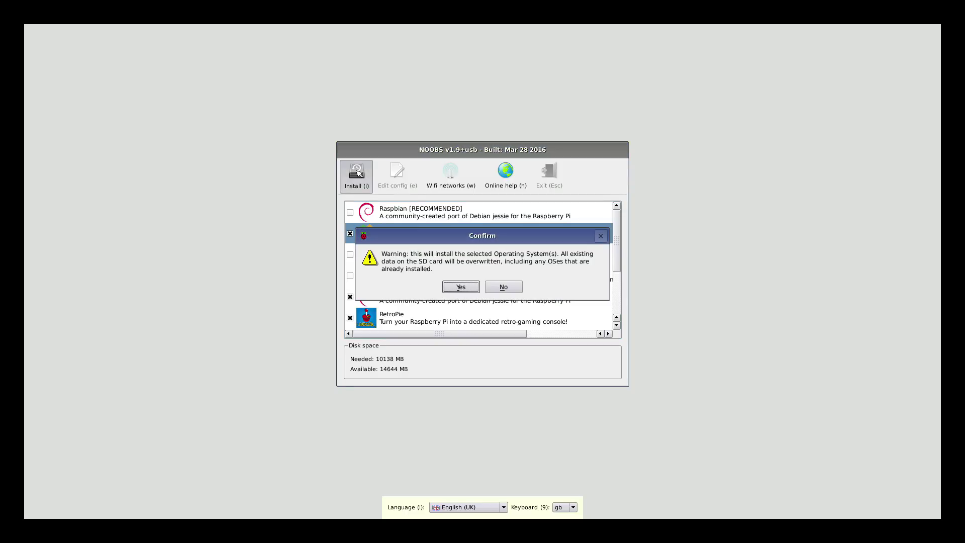
{"action": "left_click", "coordinate": [460, 287]}
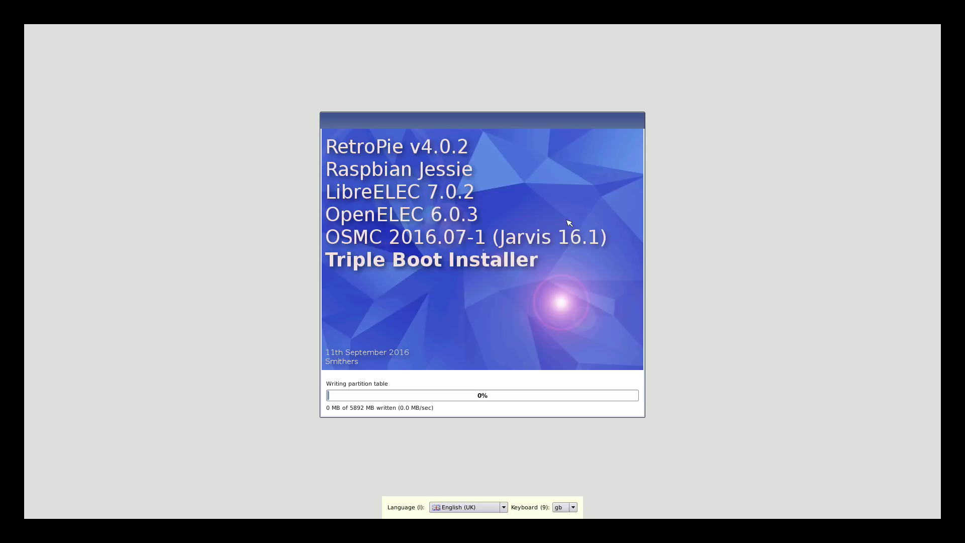
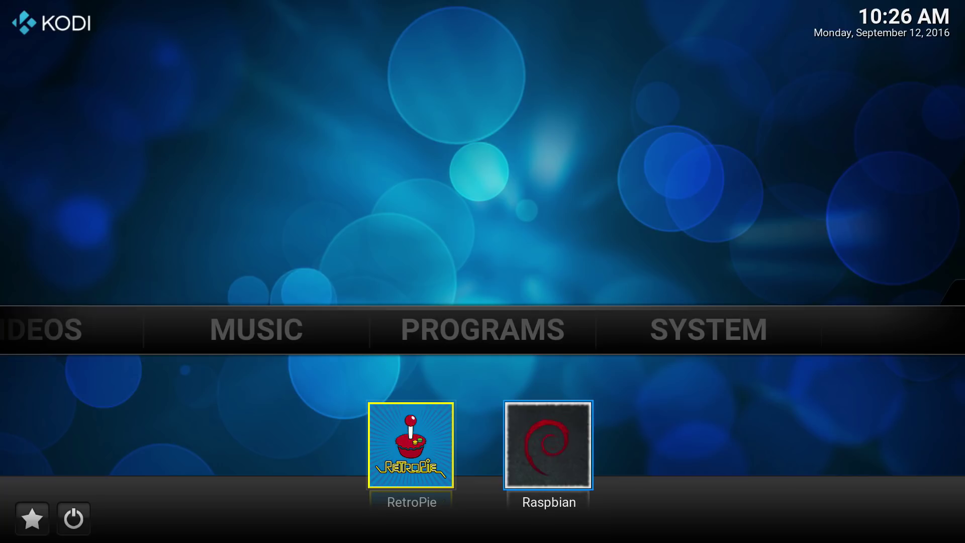
- Open KODI's file manager from the System section of the home screen
{"action": "key", "text": "Left"}
{"action": "key", "text": "Right"}
{"action": "key", "text": "Up"}
{"action": "key", "text": "Right"}
{"action": "key", "text": "Down"}
{"action": "key", "text": "Right"}
{"action": "key", "text": "Right"}
{"action": "key", "text": "Return"}
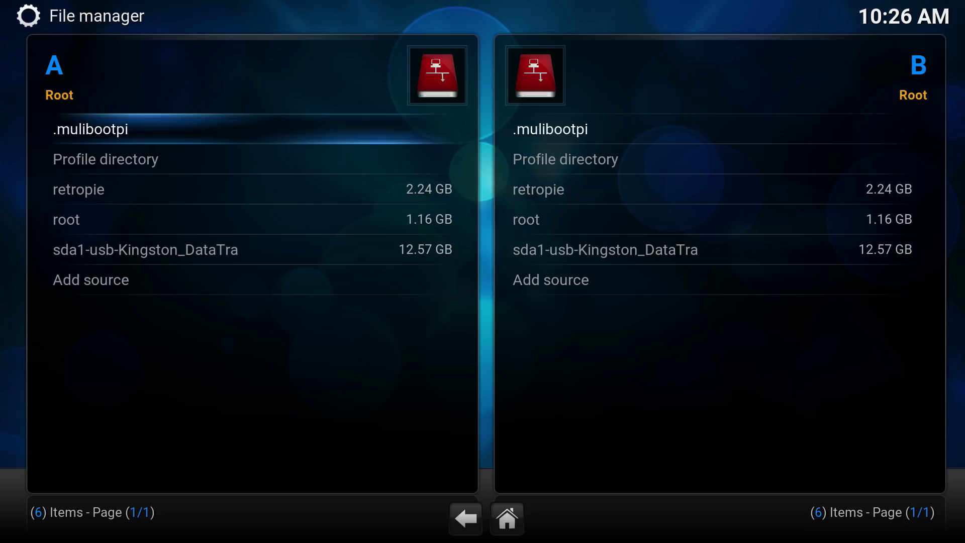
- Browse the .mulibootpi source's OpenELEC and LibreELEC folder for the add-on zip files, and return to the home screen
{"action": "key", "text": "Return"}
{"action": "key", "text": "Down"}
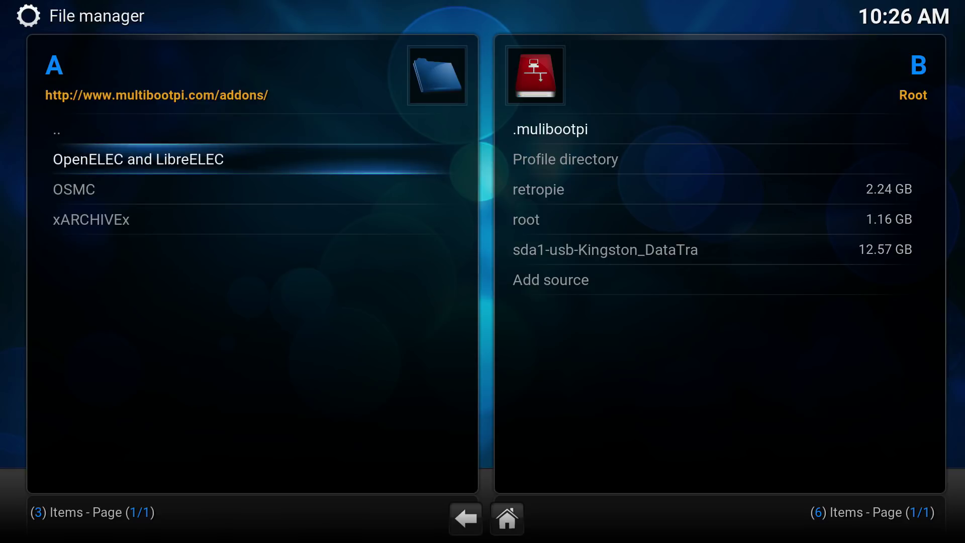
{"action": "key", "text": "Return"}
{"action": "key", "text": "Down"}
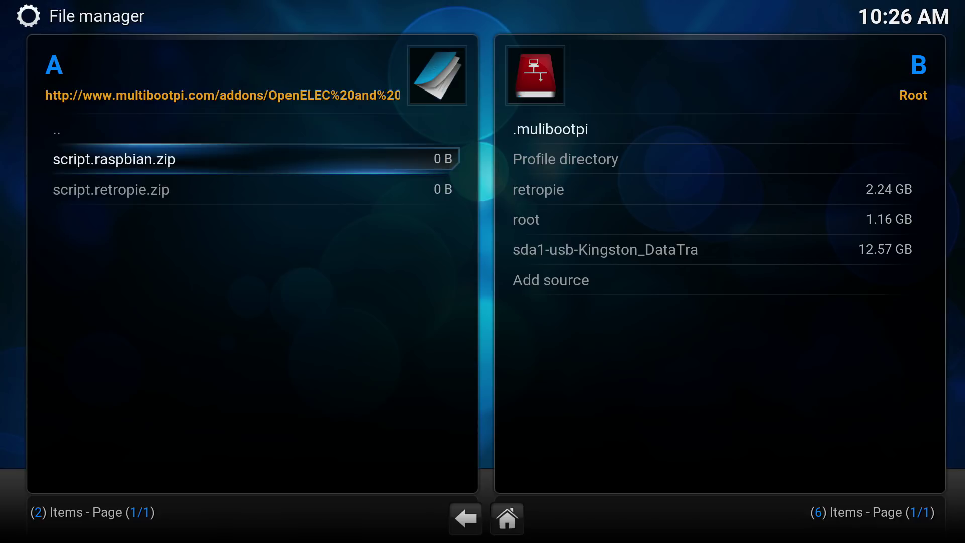
{"action": "key", "text": "Down"}
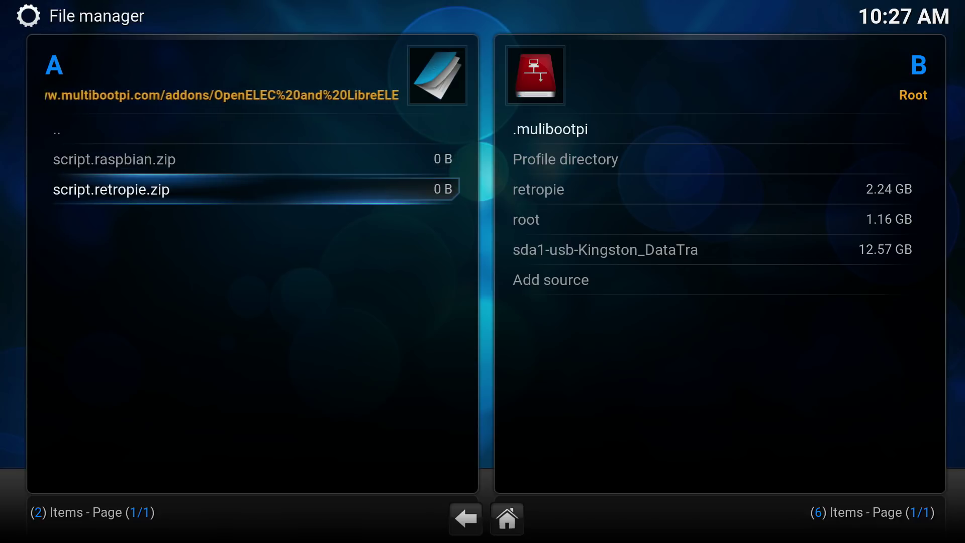
{"action": "key", "text": "BackSpace"}
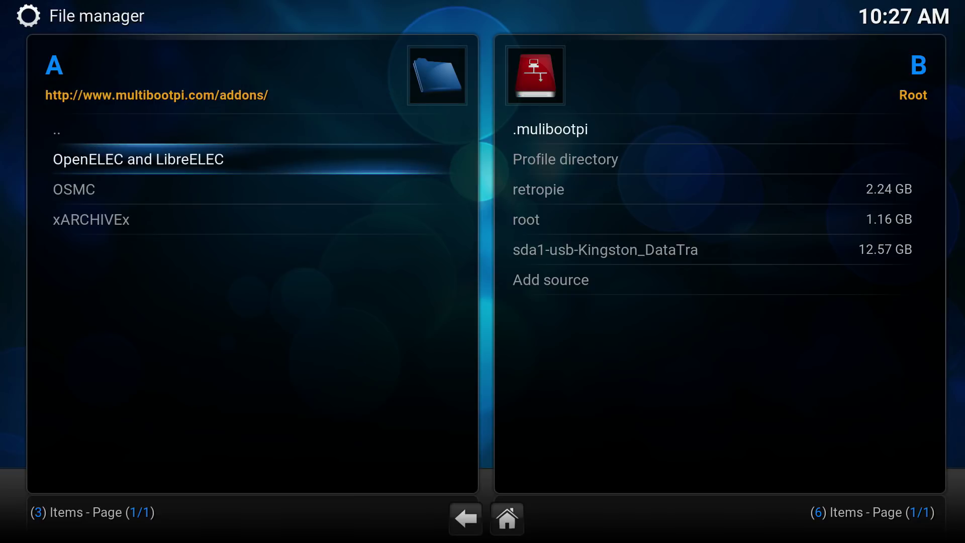
{"action": "key", "text": "BackSpace"}
{"action": "key", "text": "BackSpace"}
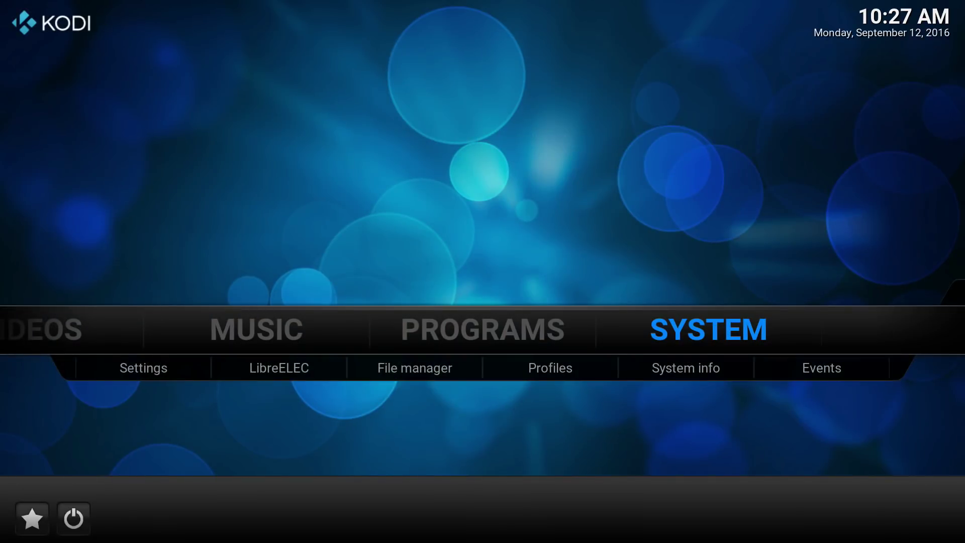
- Boot into Raspbian using its shortcut under Programs on the KODI home screen
{"action": "key", "text": "Left"}
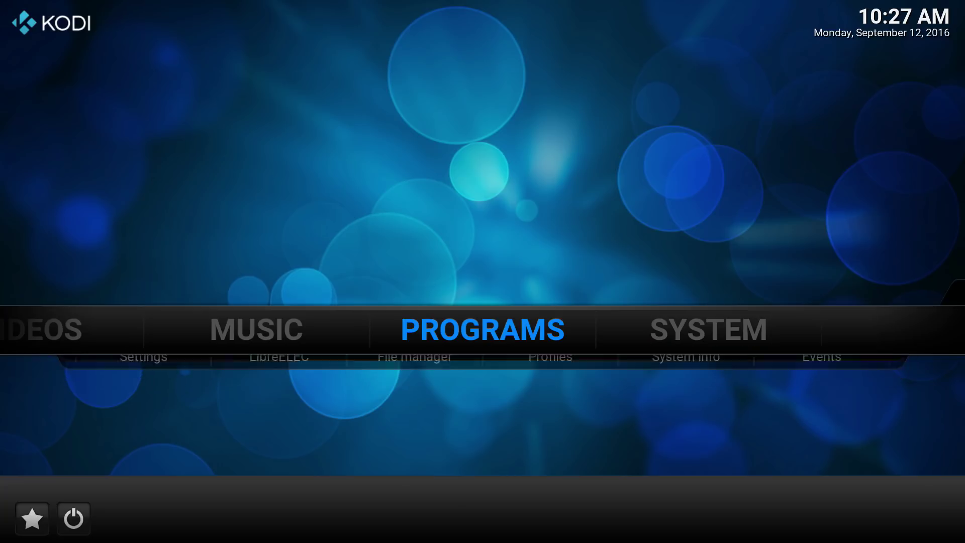
{"action": "key", "text": "Down"}
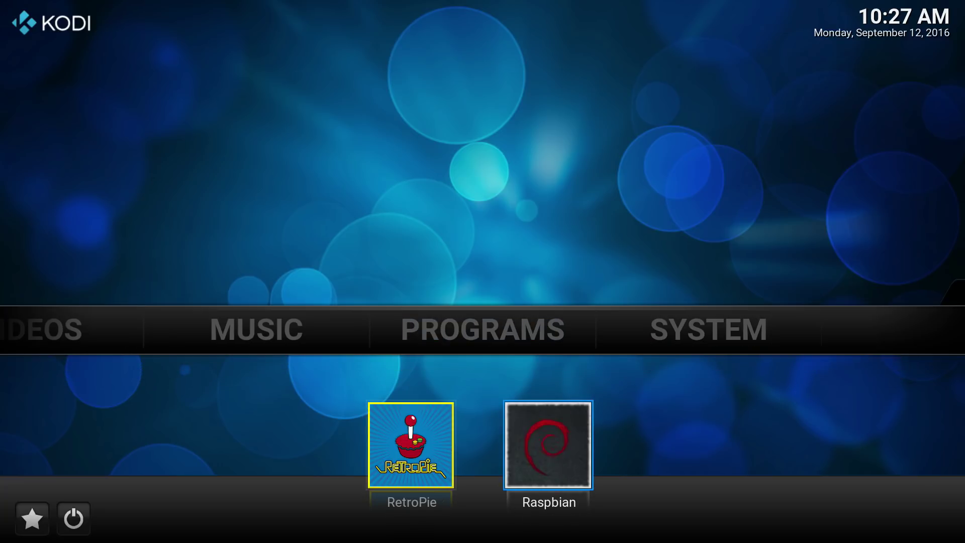
{"action": "key", "text": "Return"}
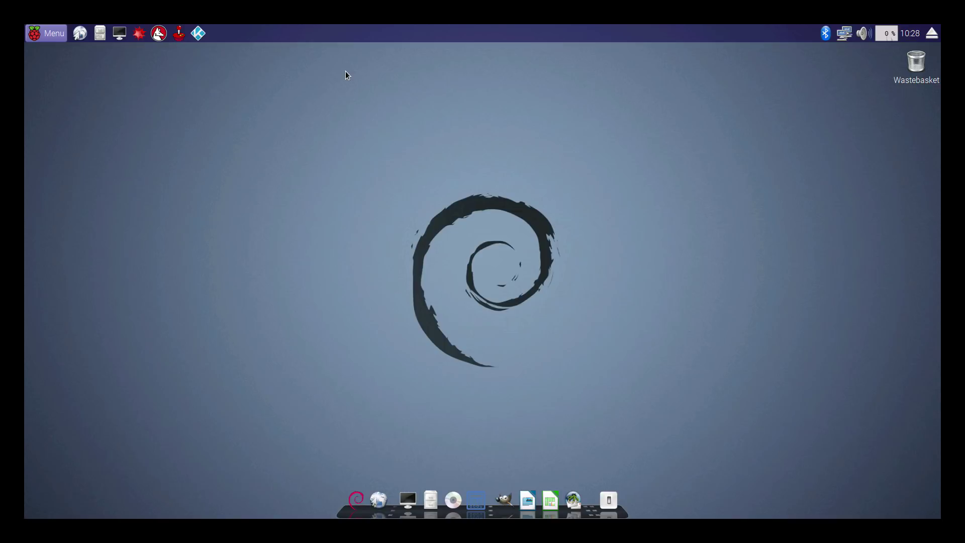
- Check the Raspbian application menu for the RetroPie launcher under Games and Enable-Always-Boot-To-KODI under System Tools
{"action": "left_click", "coordinate": [40, 41]}
{"action": "mouse_move", "coordinate": [82, 112]}
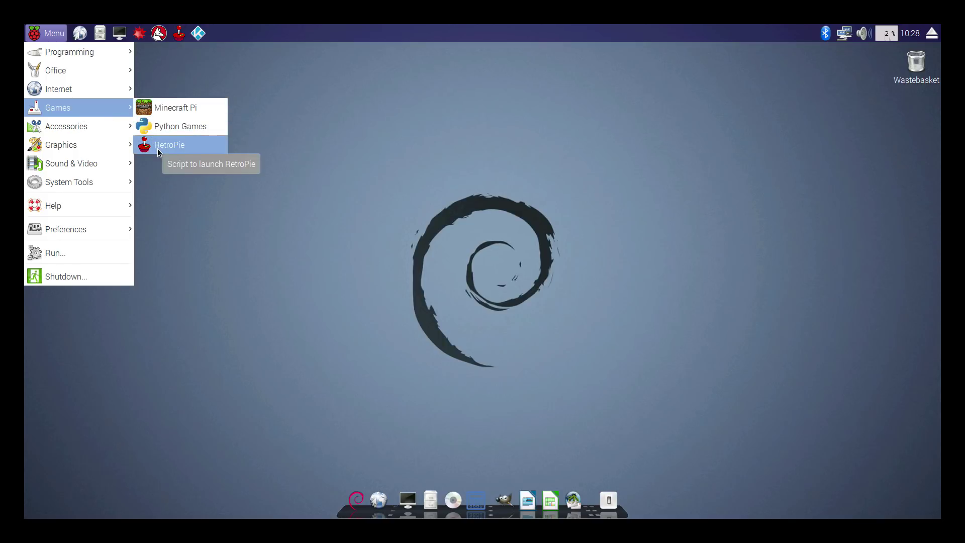
{"action": "mouse_move", "coordinate": [89, 170]}
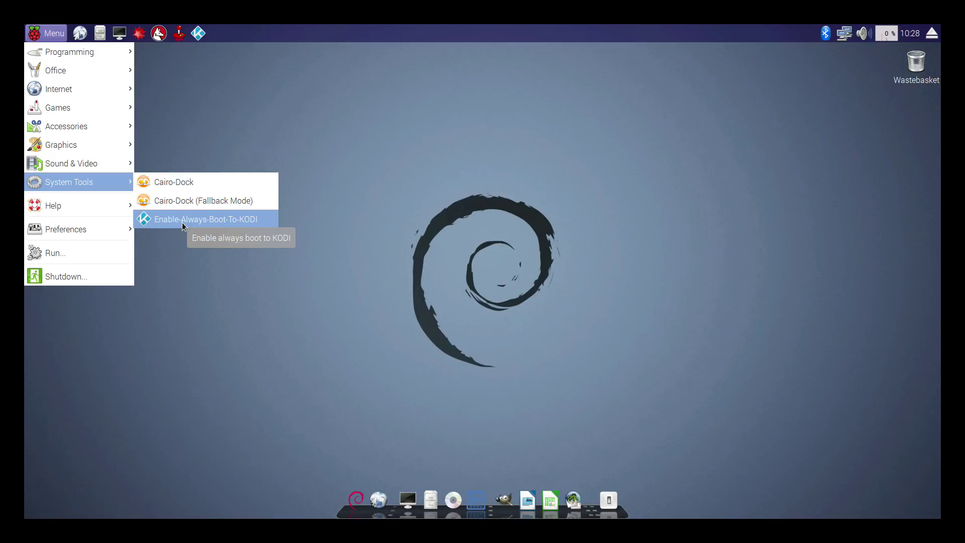
{"action": "mouse_move", "coordinate": [122, 162]}
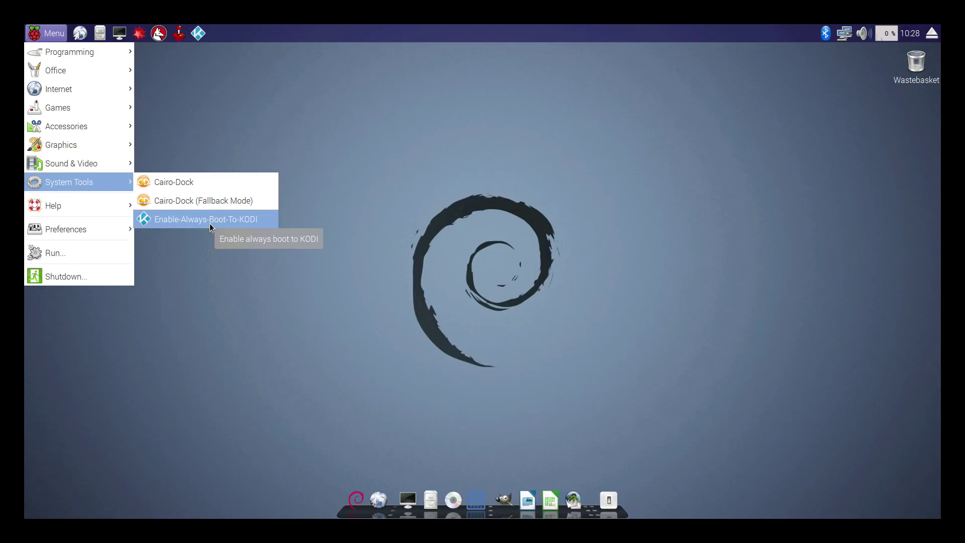
{"action": "left_click", "coordinate": [285, 26]}
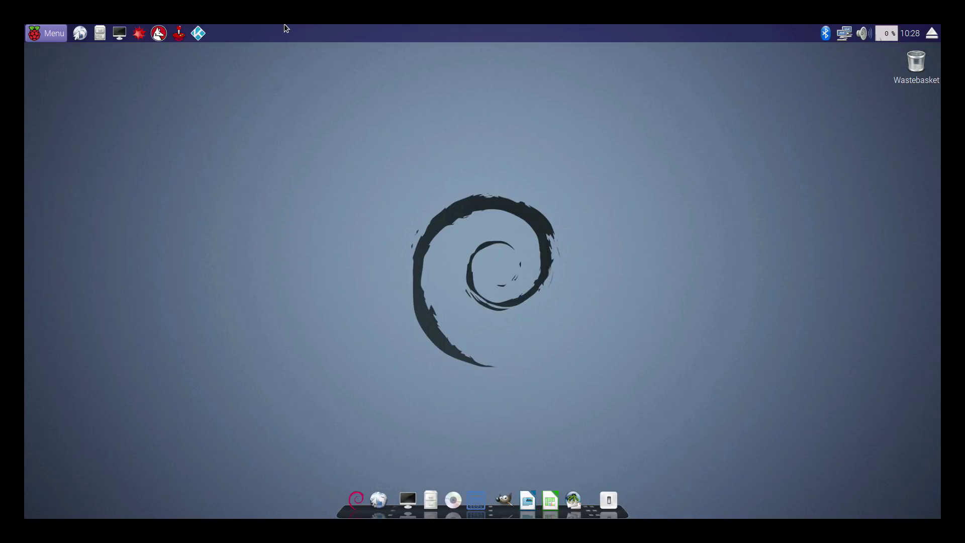
- Boot into KODI from the Raspbian desktop, and return to Raspbian using the shortcut under KODI's Programs
{"action": "left_click", "coordinate": [197, 32]}
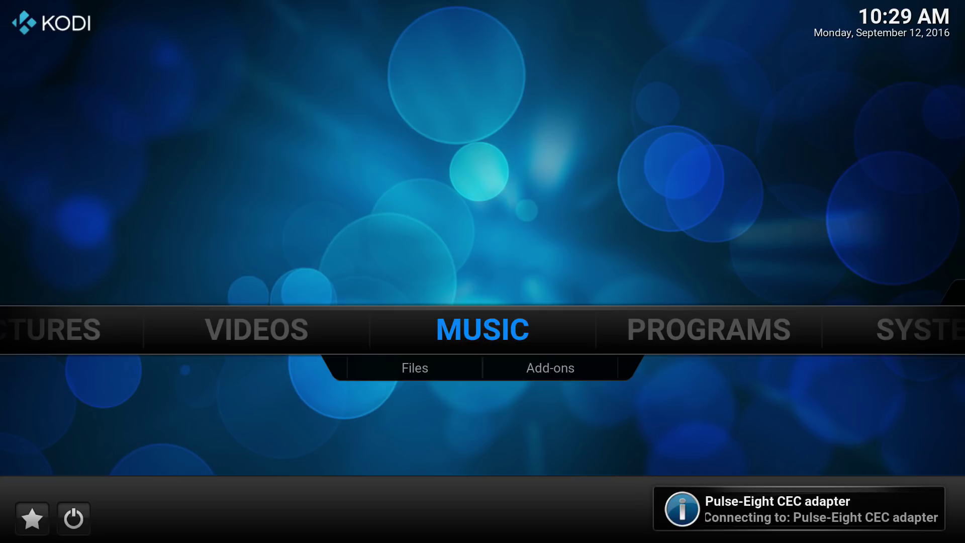
{"action": "key", "text": "Right"}
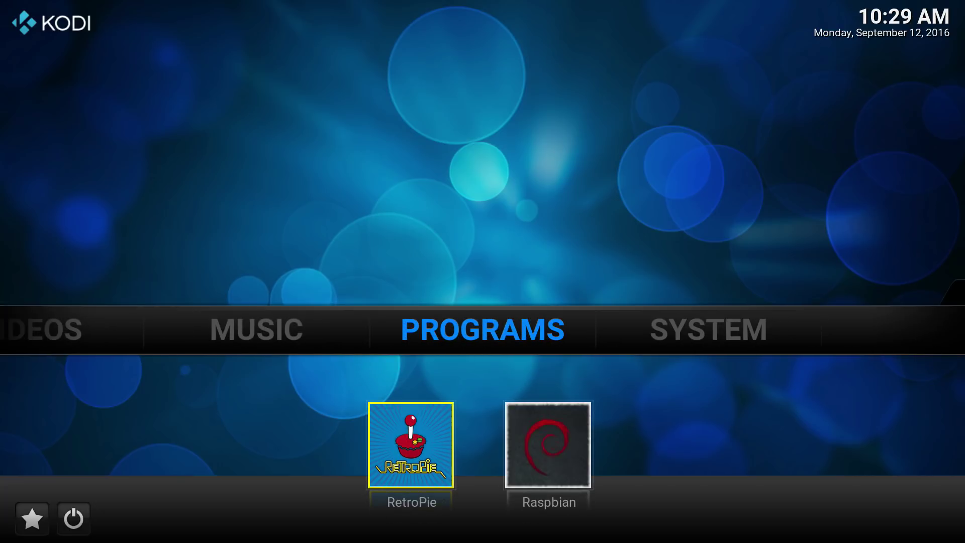
{"action": "key", "text": "Down"}
{"action": "key", "text": "Right"}
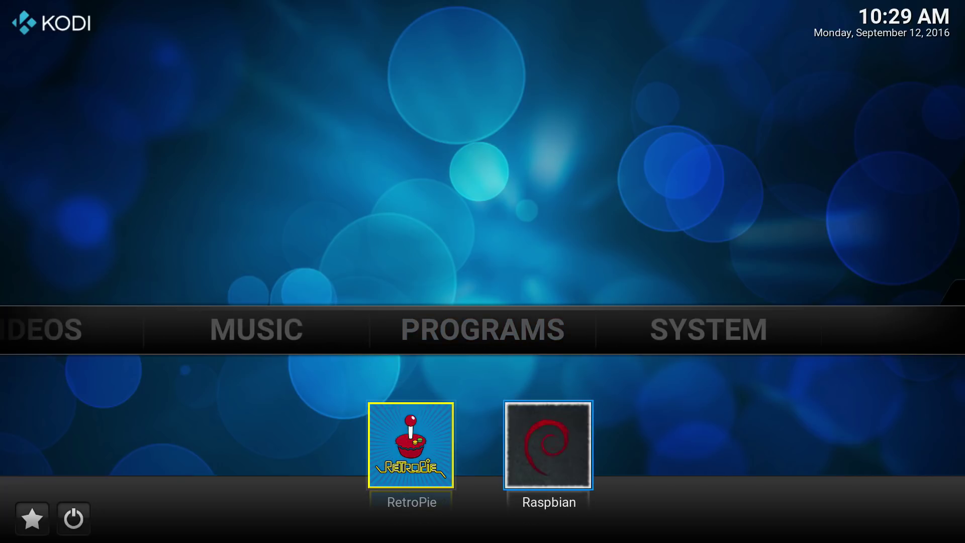
{"action": "key", "text": "Return"}
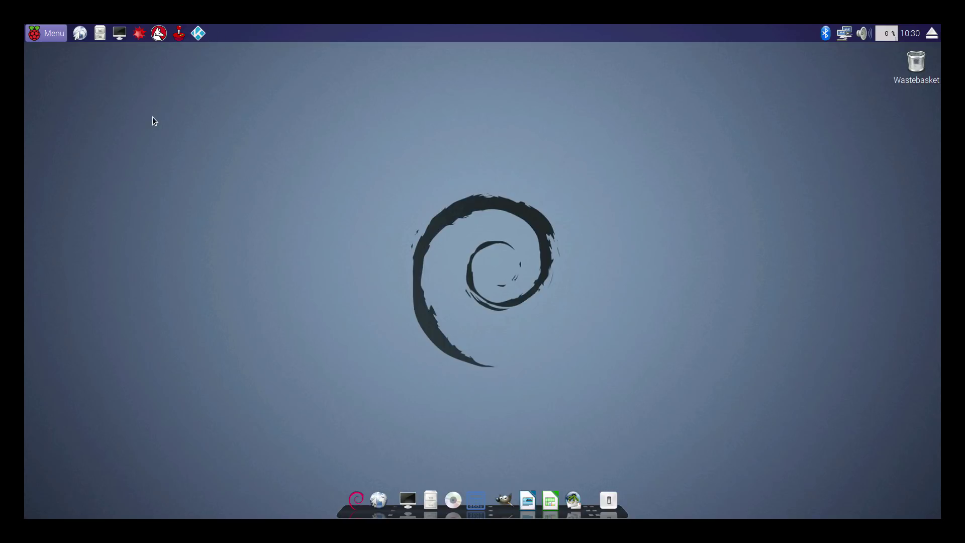
- Run Enable-Always-Boot-To-KODI from the System Tools and decline the offer to launch Disable-Always-Boot-To-KODI
{"action": "left_click", "coordinate": [36, 35]}
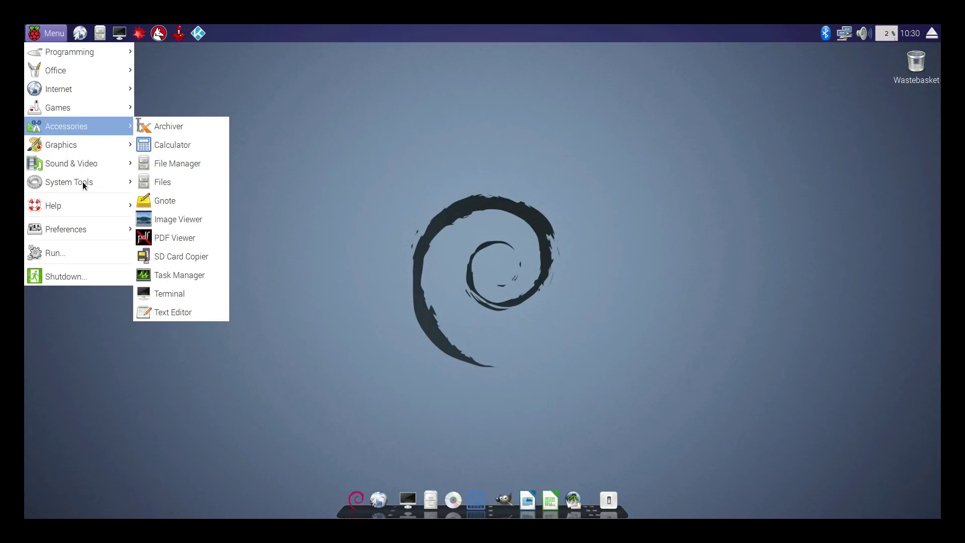
{"action": "mouse_move", "coordinate": [63, 179]}
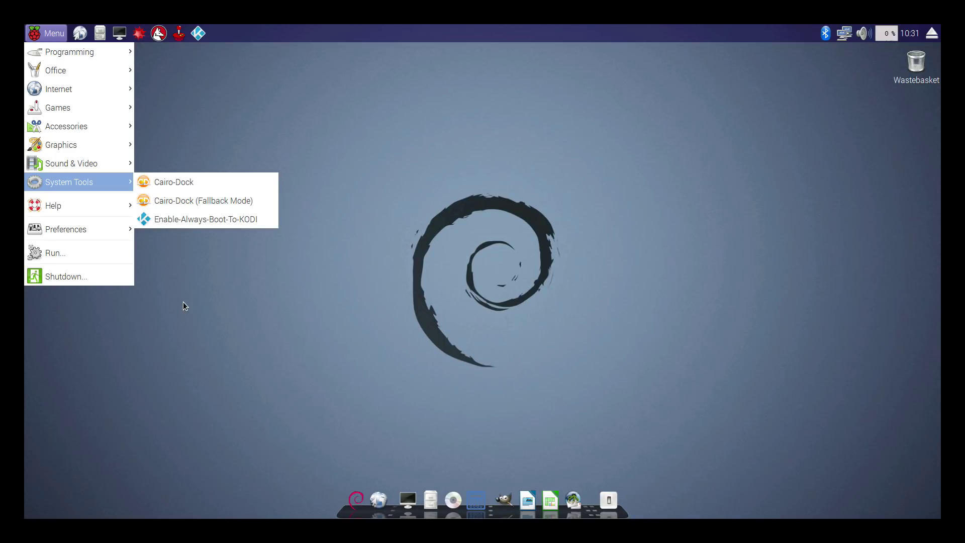
{"action": "left_click", "coordinate": [187, 219]}
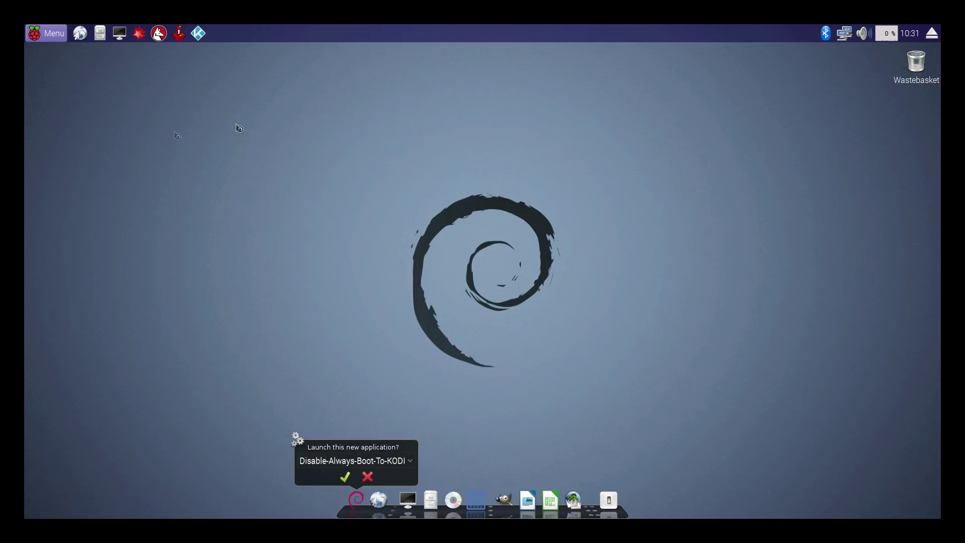
{"action": "left_click", "coordinate": [368, 478]}
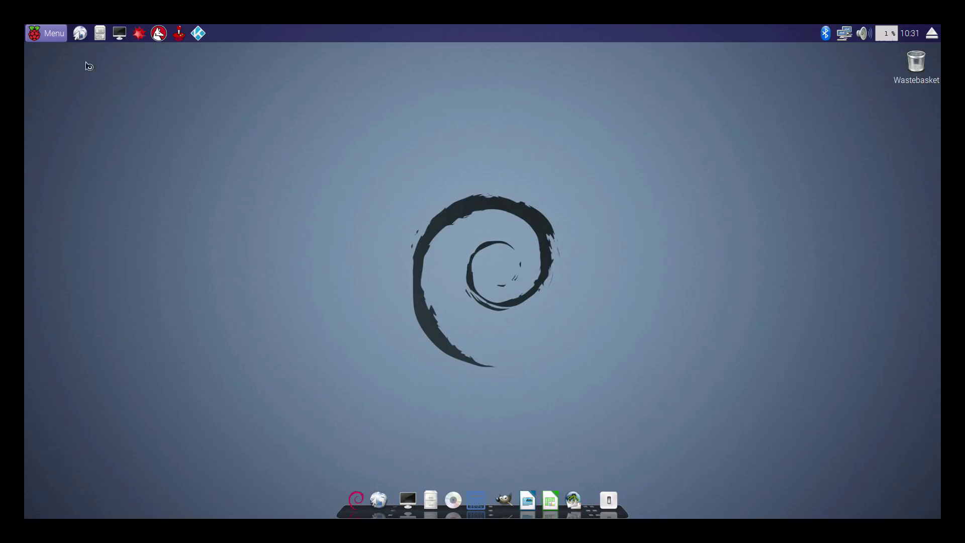
- Check the System Tools for the Disable-Always-Boot-To-KODI entry without running it
{"action": "left_click", "coordinate": [44, 30]}
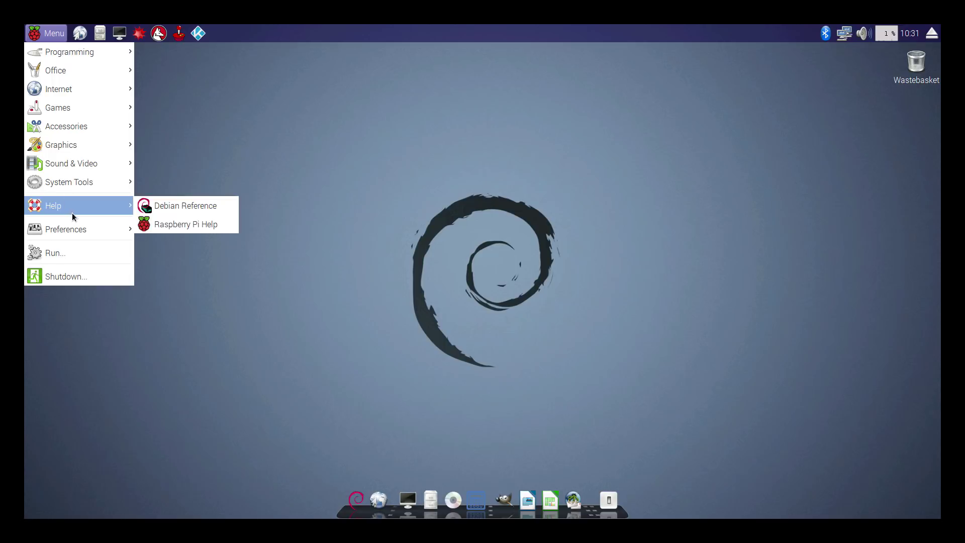
{"action": "mouse_move", "coordinate": [71, 185]}
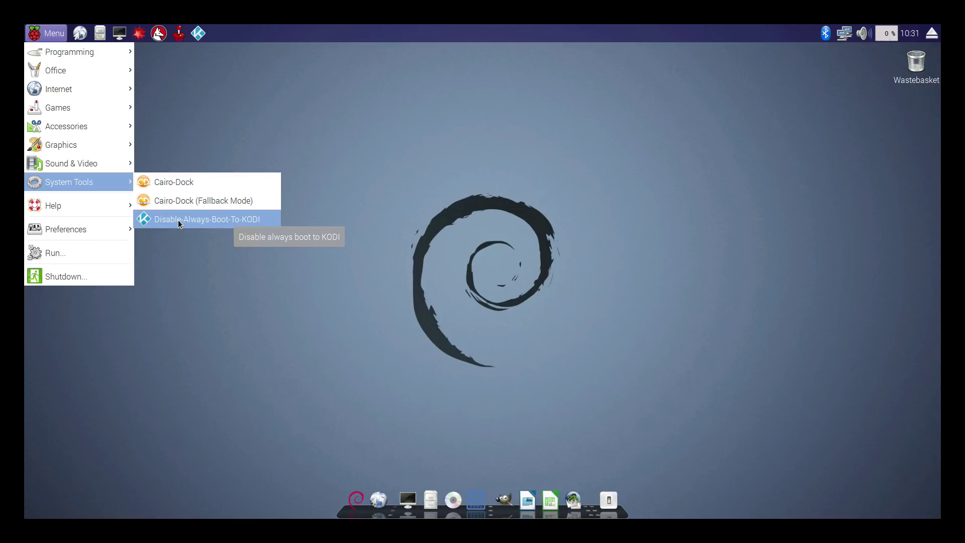
{"action": "left_click", "coordinate": [235, 294]}
- Reboot the Raspberry Pi from the Raspbian shutdown options
{"action": "left_click", "coordinate": [39, 30]}
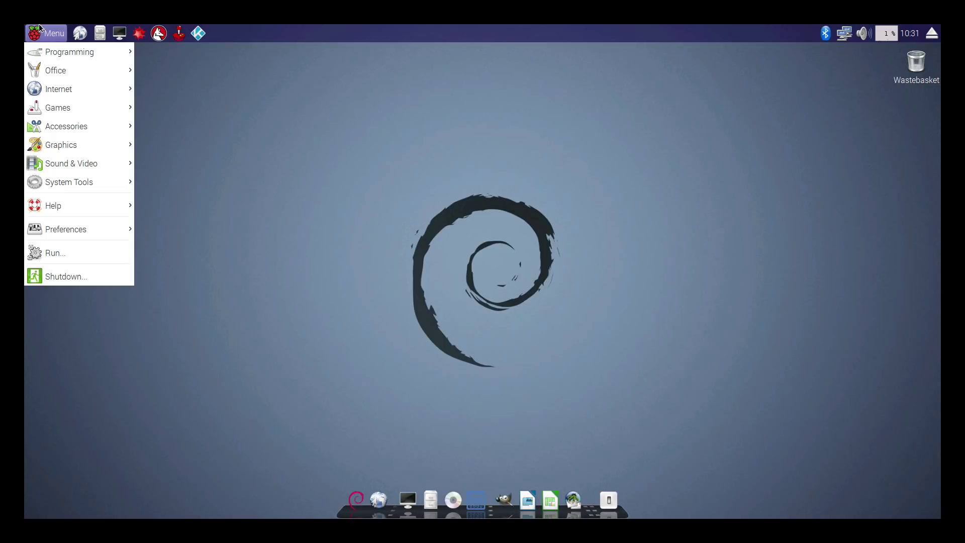
{"action": "left_click", "coordinate": [67, 271]}
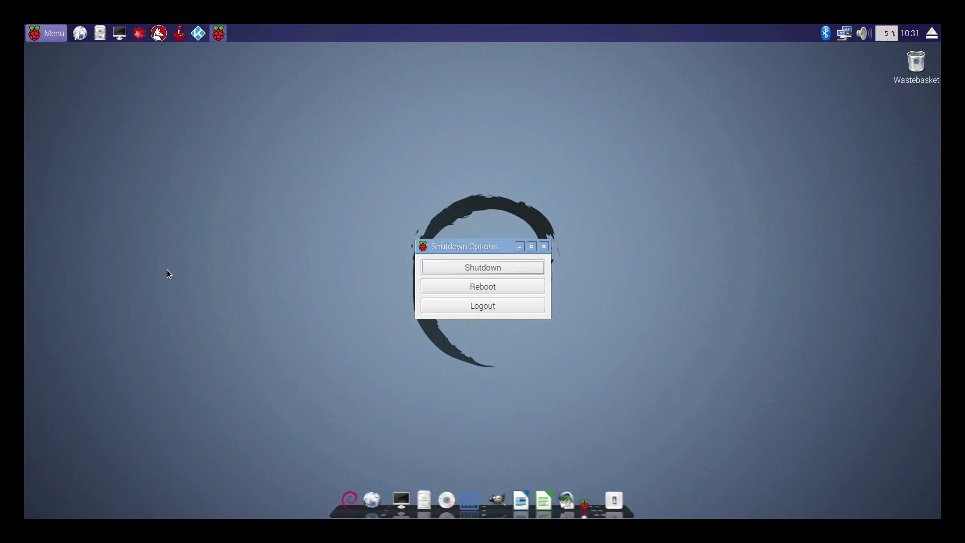
{"action": "left_click", "coordinate": [447, 290]}
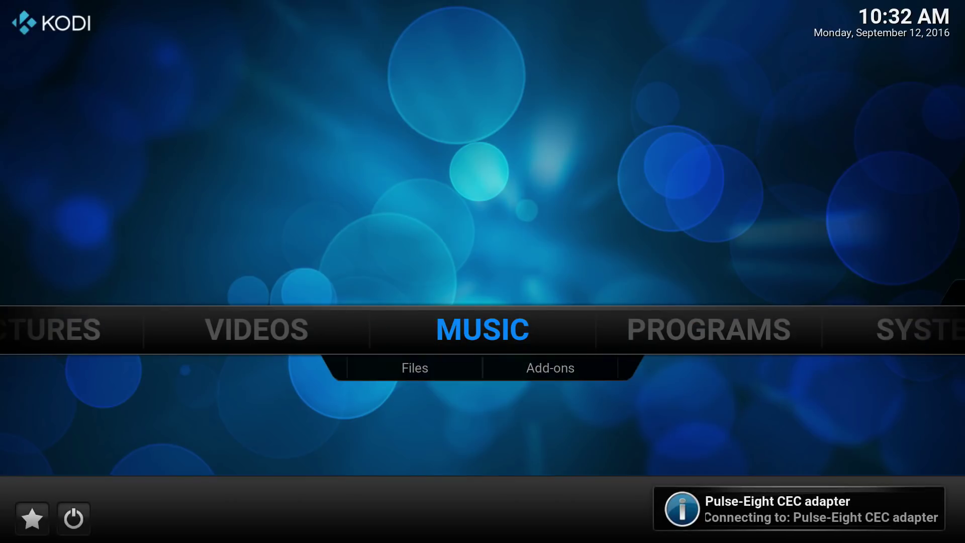
- Boot into RetroPie using its shortcut under KODI's Programs
{"action": "key", "text": "Right"}
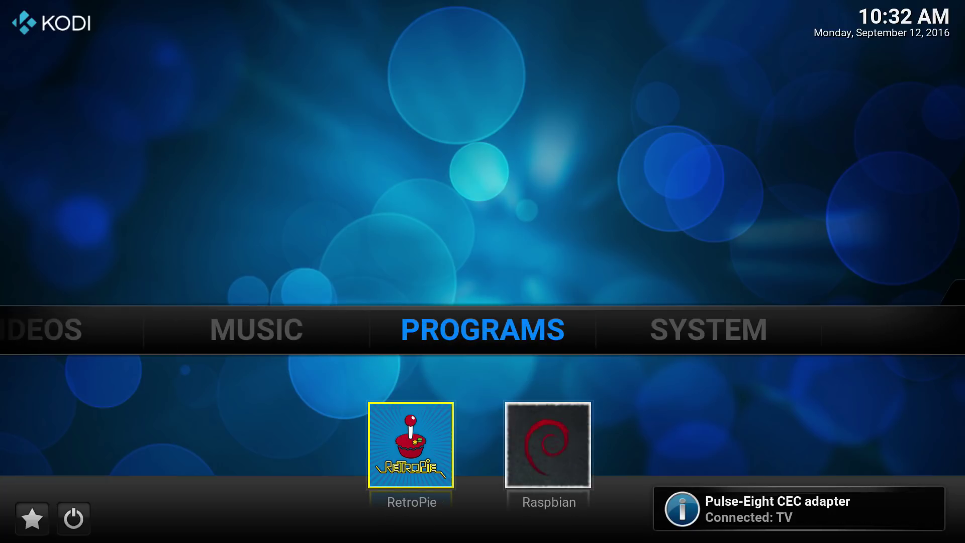
{"action": "key", "text": "Down"}
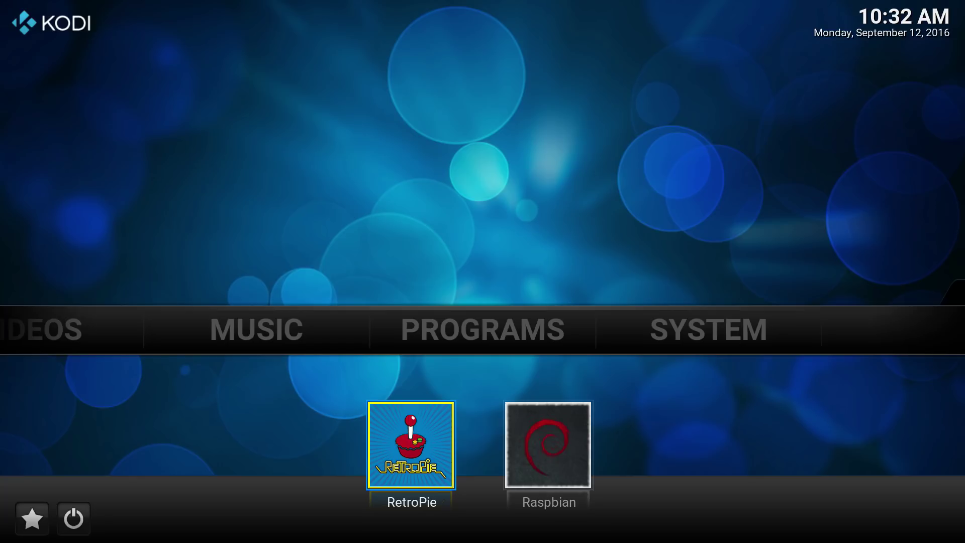
{"action": "key", "text": "Return"}
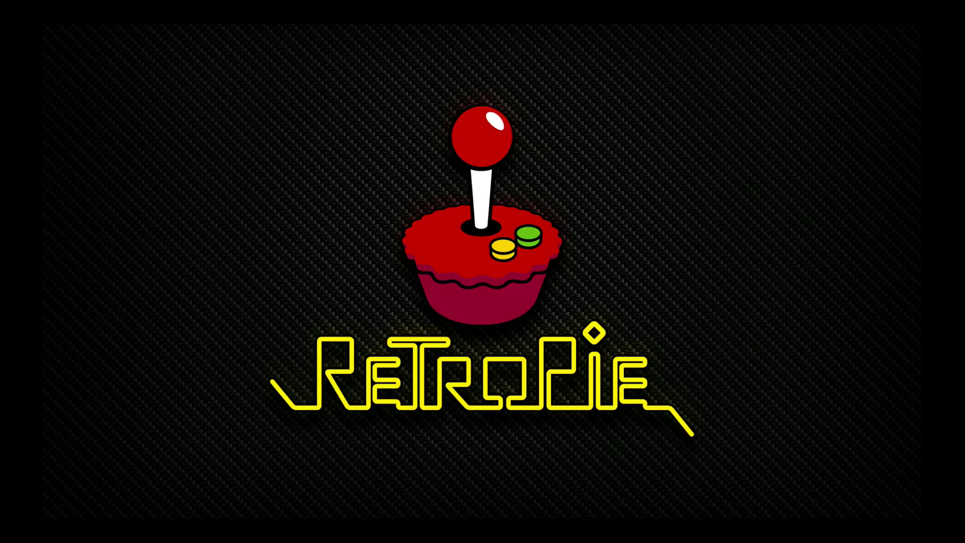
- Configure the keyboard as input device, mapping every control, including R to Left Analog Down and F to Left Analog Left, and accept the mapping
{"action": "key", "text": "Return"}
{"action": "key", "text": "Up"}
{"action": "key", "text": "Down"}
{"action": "key", "text": "Left"}
{"action": "key", "text": "Right"}
{"action": "key", "text": "space"}
{"action": "key", "text": "shift"}
{"action": "key", "text": "s"}
{"action": "key", "text": "d"}
{"action": "key", "text": "z"}
{"action": "key", "text": "a"}
{"action": "key", "text": "e"}
{"action": "key", "text": "r"}
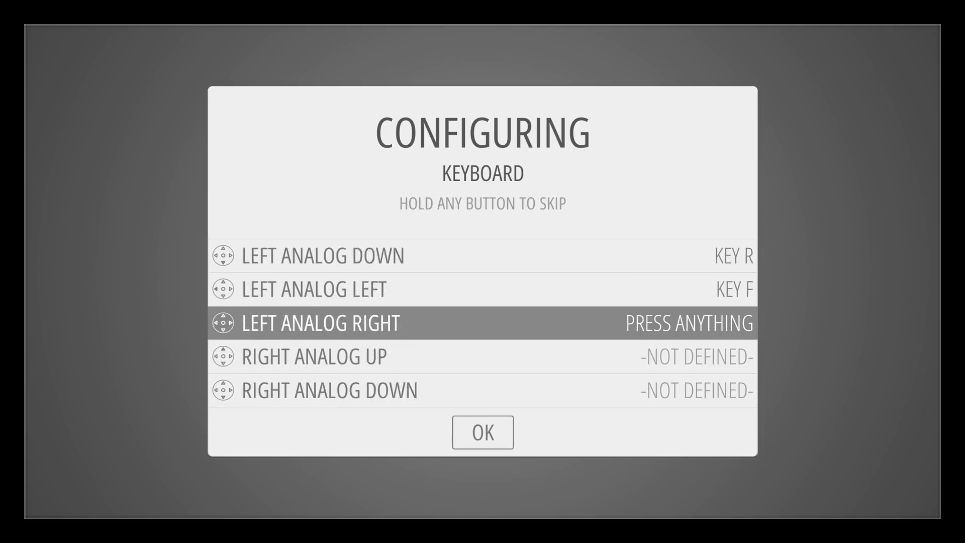
{"action": "key", "text": "f"}
{"action": "key", "text": "v"}
{"action": "key", "text": "b"}
{"action": "key", "text": "g"}
{"action": "key", "text": "t"}
{"action": "key", "text": "y"}
{"action": "key", "text": "Return"}
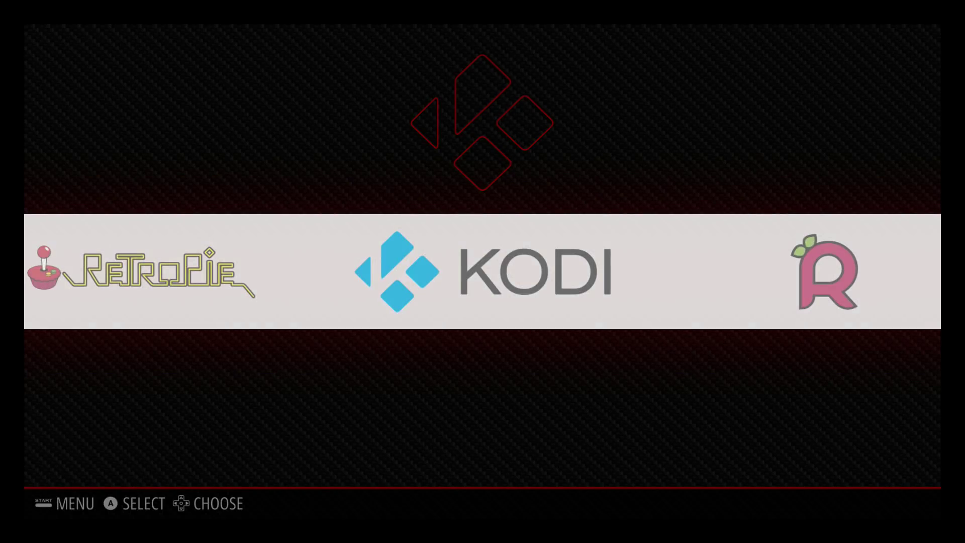
- Open the RetroPie settings list and look through its entries, including RetroPie Setup, Splash Screens, Bluetooth and RetroArch
{"action": "key", "text": "Right"}
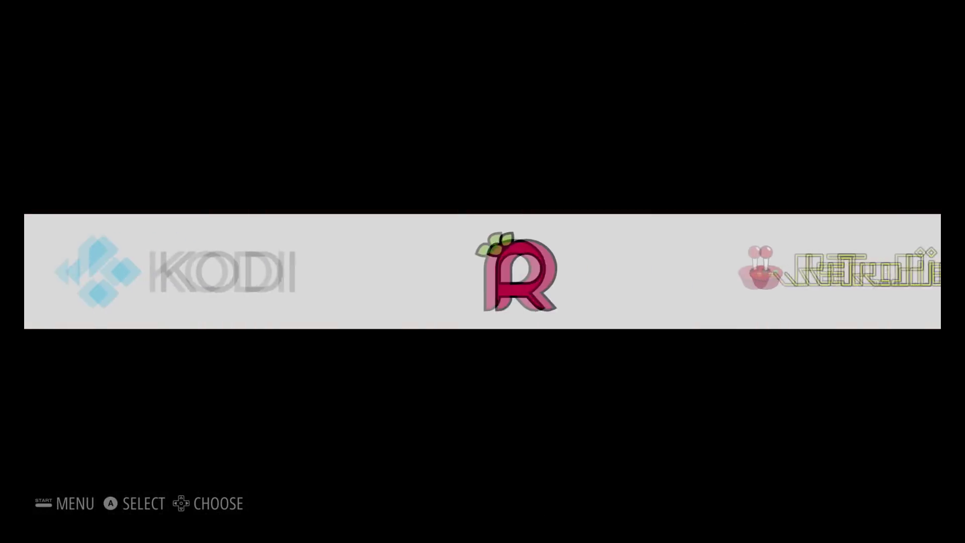
{"action": "key", "text": "Right"}
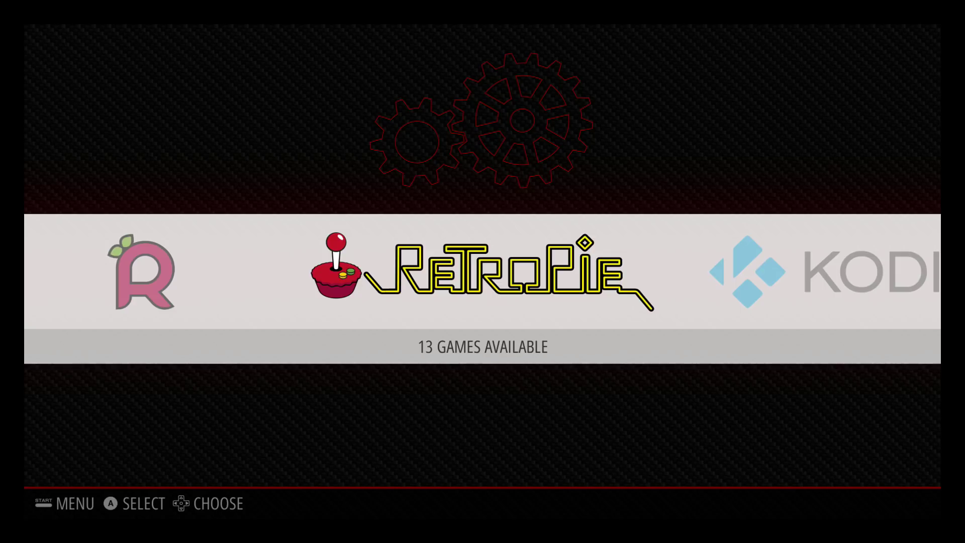
{"action": "key", "text": "Return"}
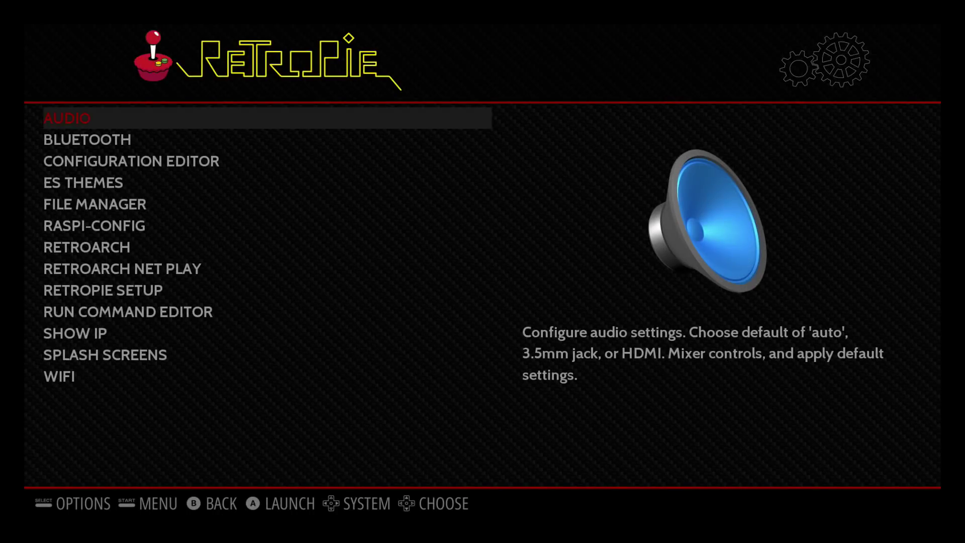
{"action": "key", "text": "Down"}
{"action": "key", "text": "Down"}
{"action": "key", "text": "Down"}
{"action": "key", "text": "Down"}
{"action": "key", "text": "Down"}
{"action": "key", "text": "Down"}
{"action": "key", "text": "Down"}
{"action": "key", "text": "Down"}
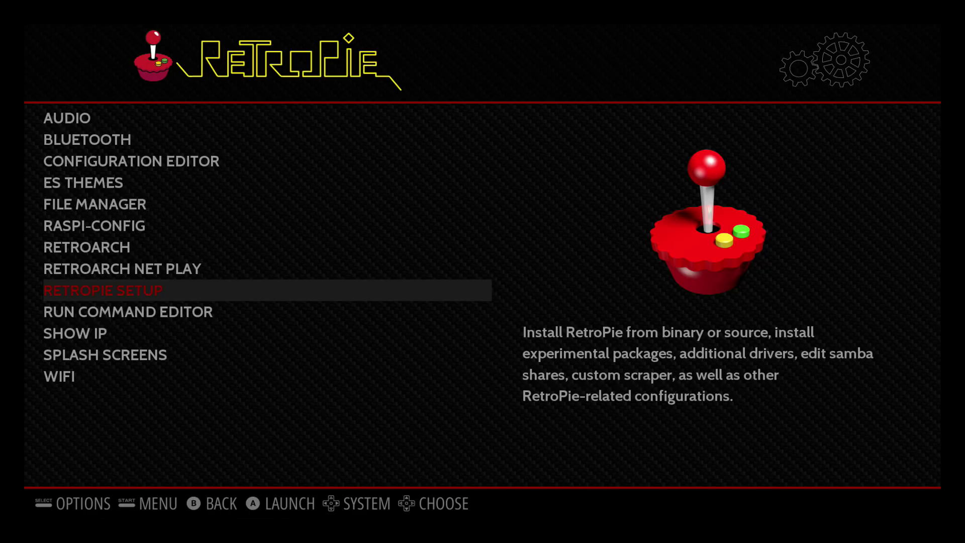
{"action": "key", "text": "Down"}
{"action": "key", "text": "Down"}
{"action": "key", "text": "Down"}
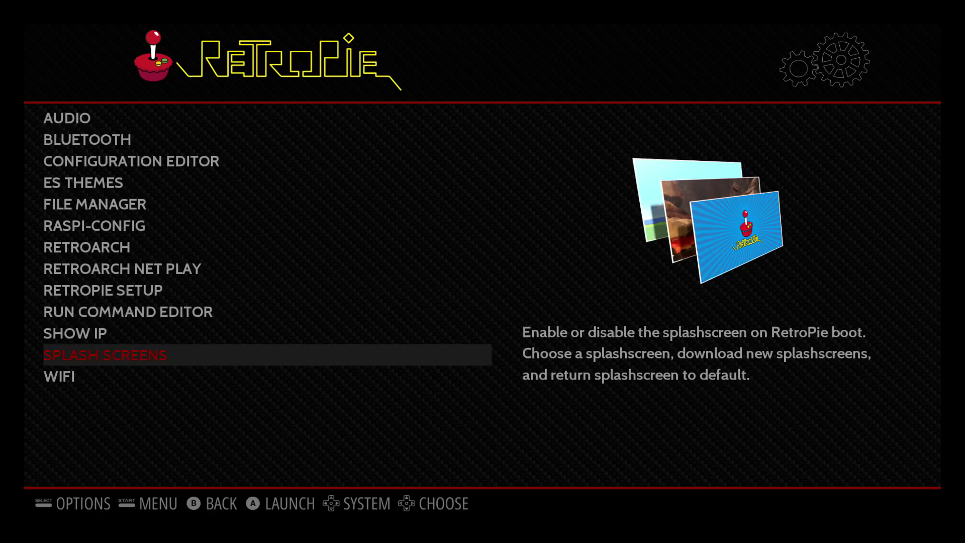
{"action": "key", "text": "Down"}
{"action": "key", "text": "Down"}
{"action": "key", "text": "Down"}
{"action": "key", "text": "Down"}
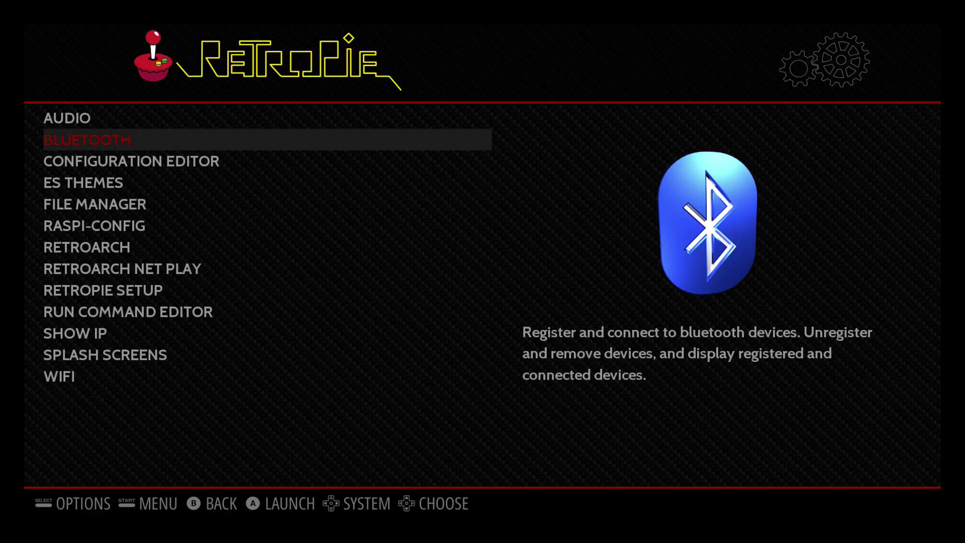
{"action": "key", "text": "Down"}
{"action": "key", "text": "Down"}
{"action": "key", "text": "Down"}
{"action": "key", "text": "Down"}
{"action": "key", "text": "Down"}
{"action": "key", "text": "Down"}
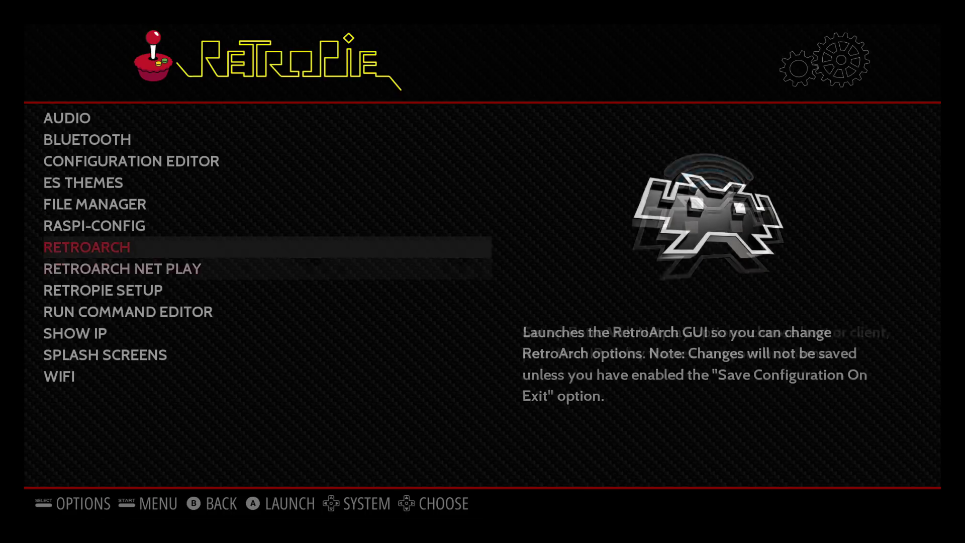
- Leave the RetroPie settings list and boot into KODI from the system selection
{"action": "key", "text": "Escape"}
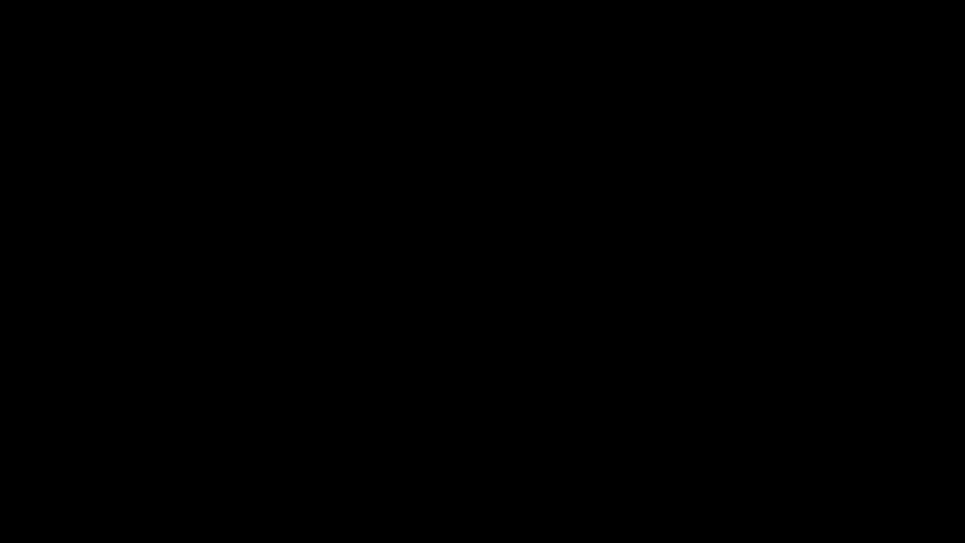
{"action": "key", "text": "Right"}
{"action": "key", "text": "Return"}
{"action": "key", "text": "Return"}
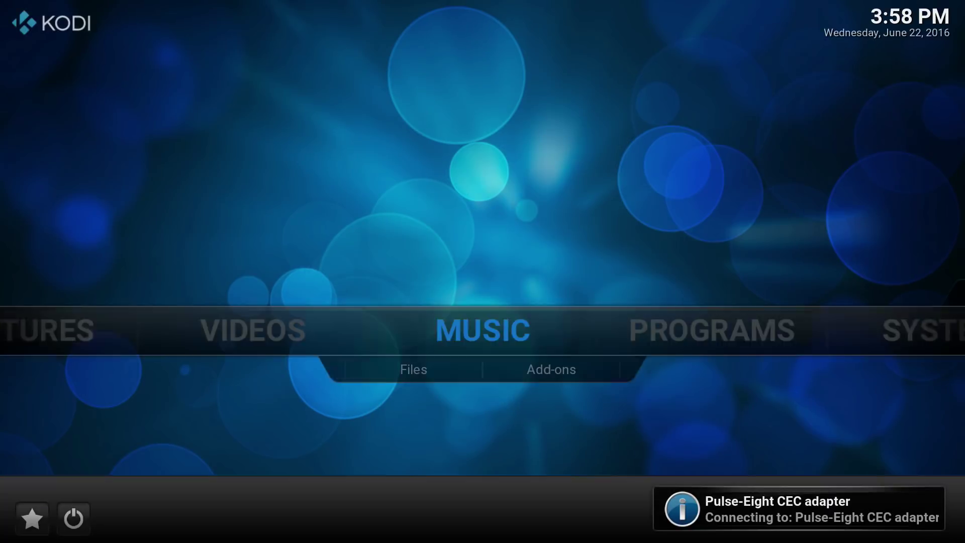
- Return to RetroPie from KODI through the RetroPie shortcut in Programs
{"action": "key", "text": "Right"}
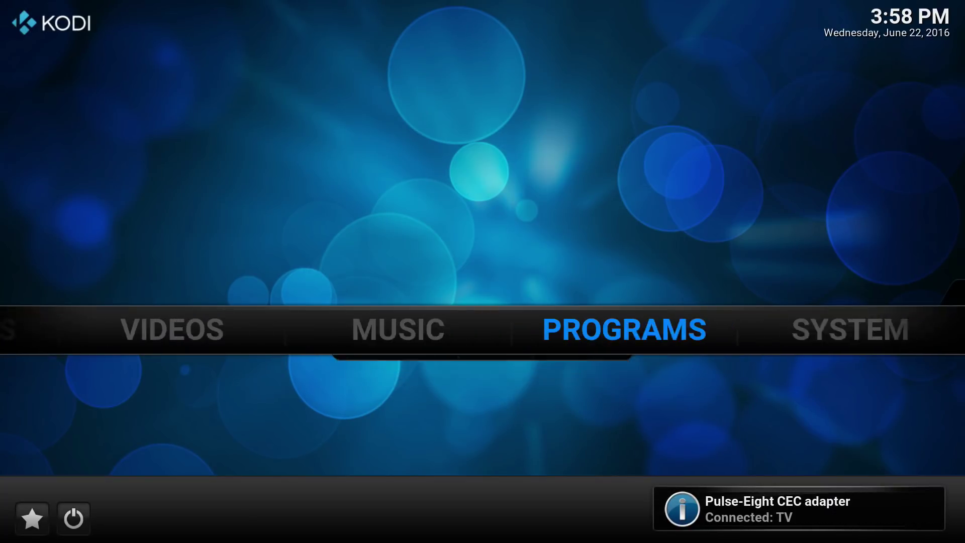
{"action": "key", "text": "Down"}
{"action": "key", "text": "Right"}
{"action": "key", "text": "Left"}
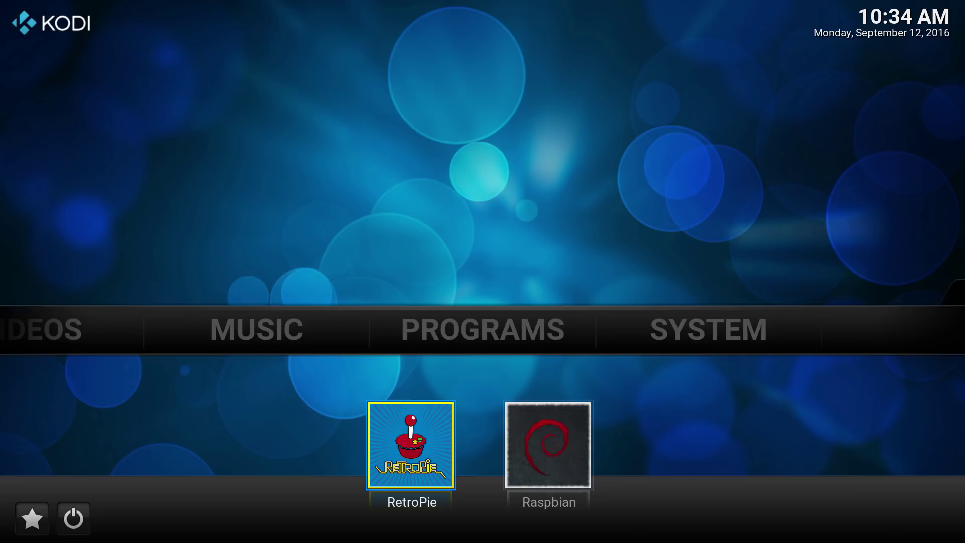
{"action": "key", "text": "Return"}
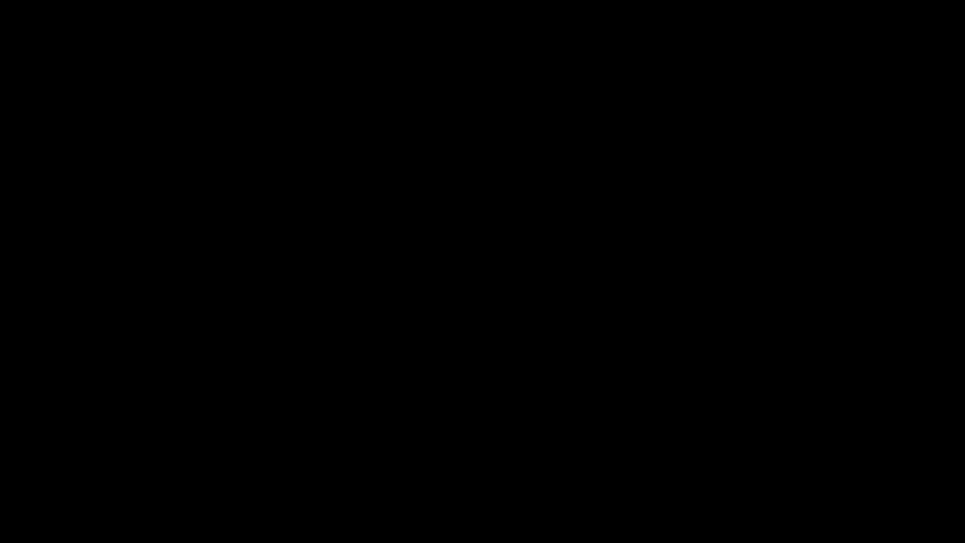
- Launch Enable 'Always Boot to KODI' from the RetroPie settings list
{"action": "key", "text": "Left"}
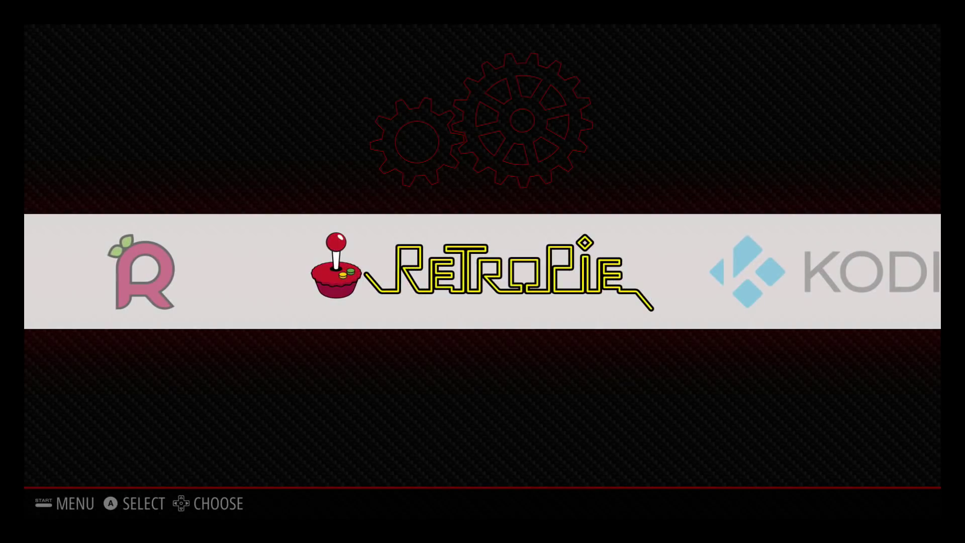
{"action": "key", "text": "Return"}
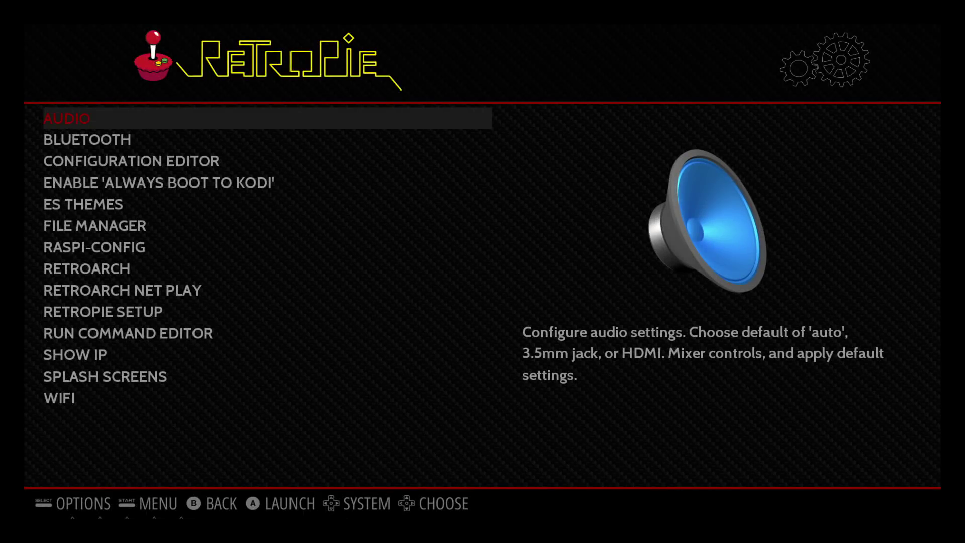
{"action": "key", "text": "Down"}
{"action": "key", "text": "Down"}
{"action": "key", "text": "Down"}
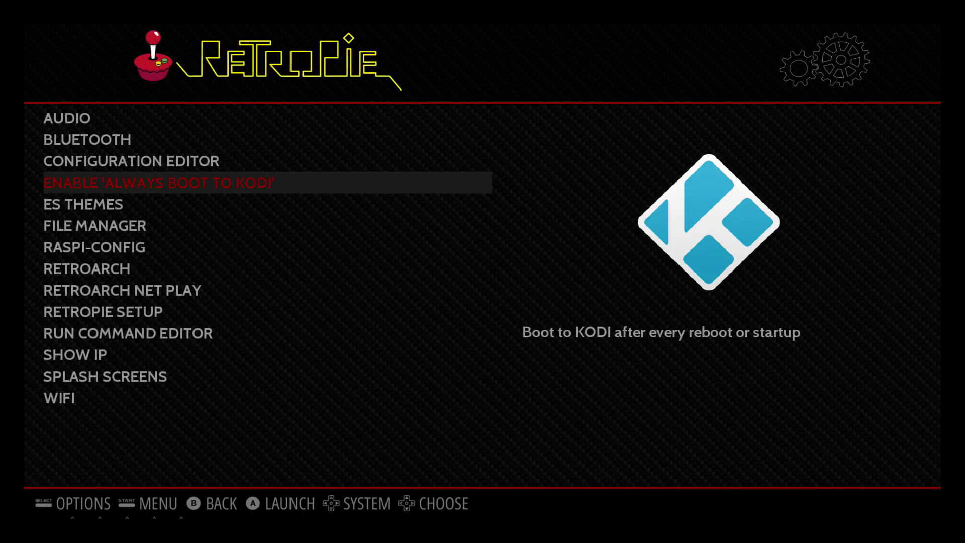
{"action": "key", "text": "Return"}
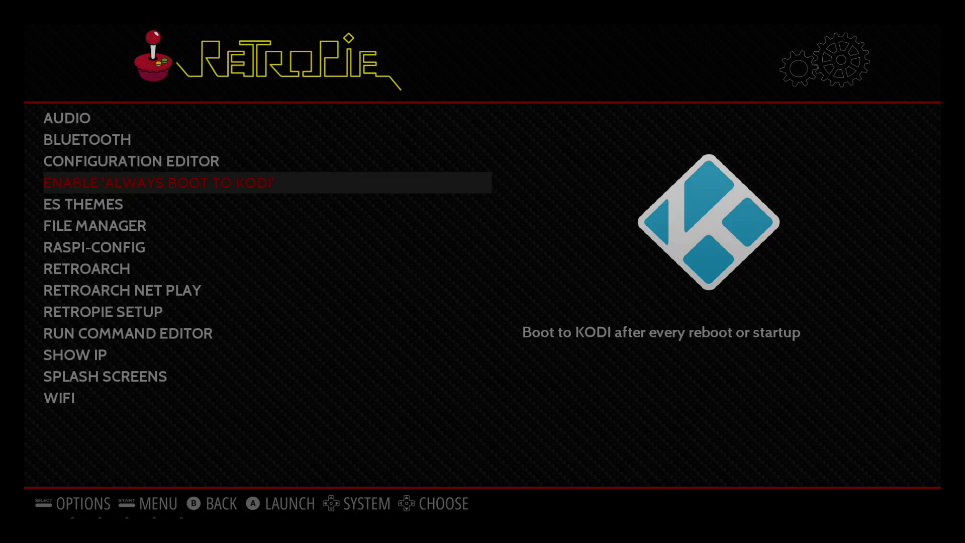